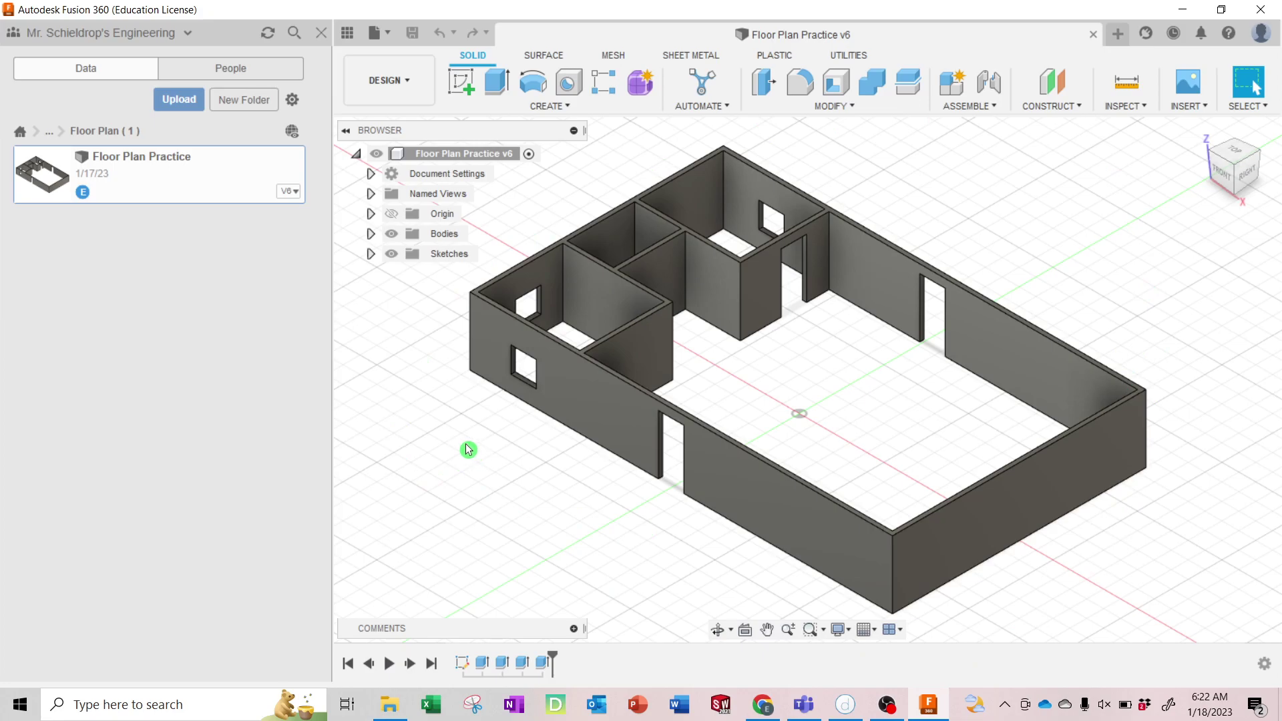
Step: Create a new drawing from the current floor-plan design to bring up the Create Drawing settings
{"action": "left_click", "coordinate": [391, 33]}
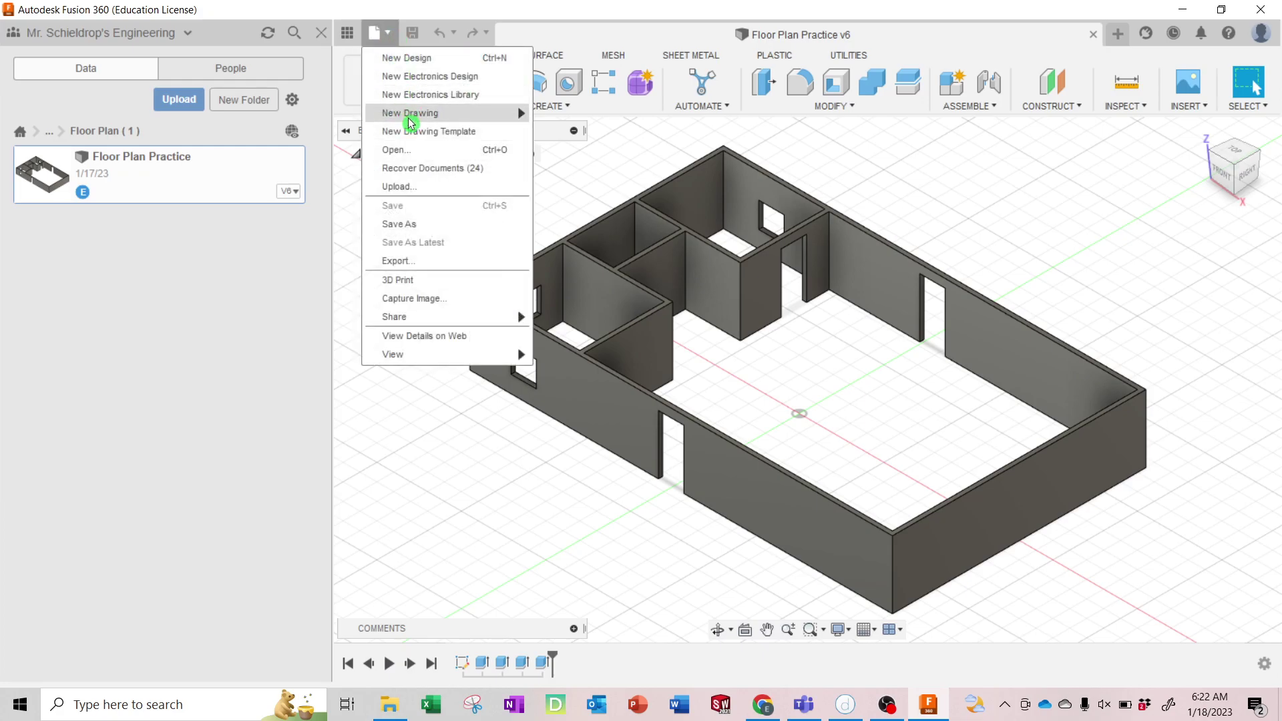
{"action": "mouse_move", "coordinate": [410, 123]}
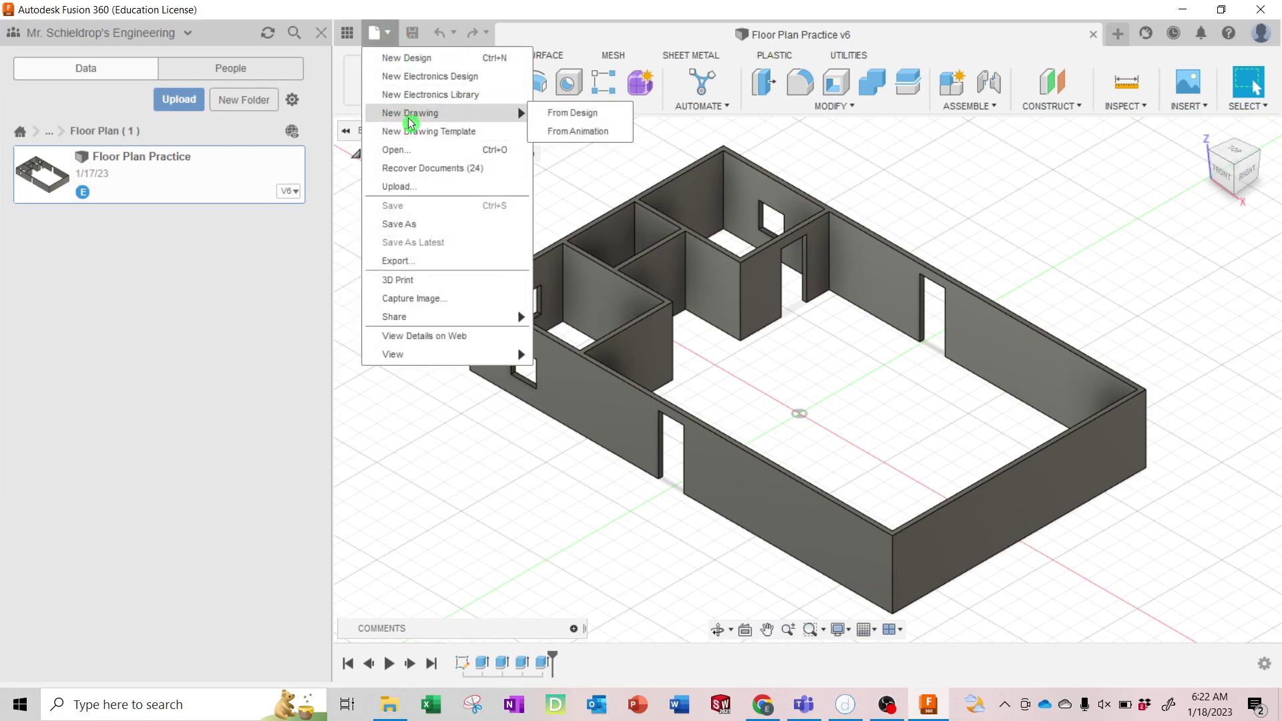
{"action": "left_click", "coordinate": [564, 113]}
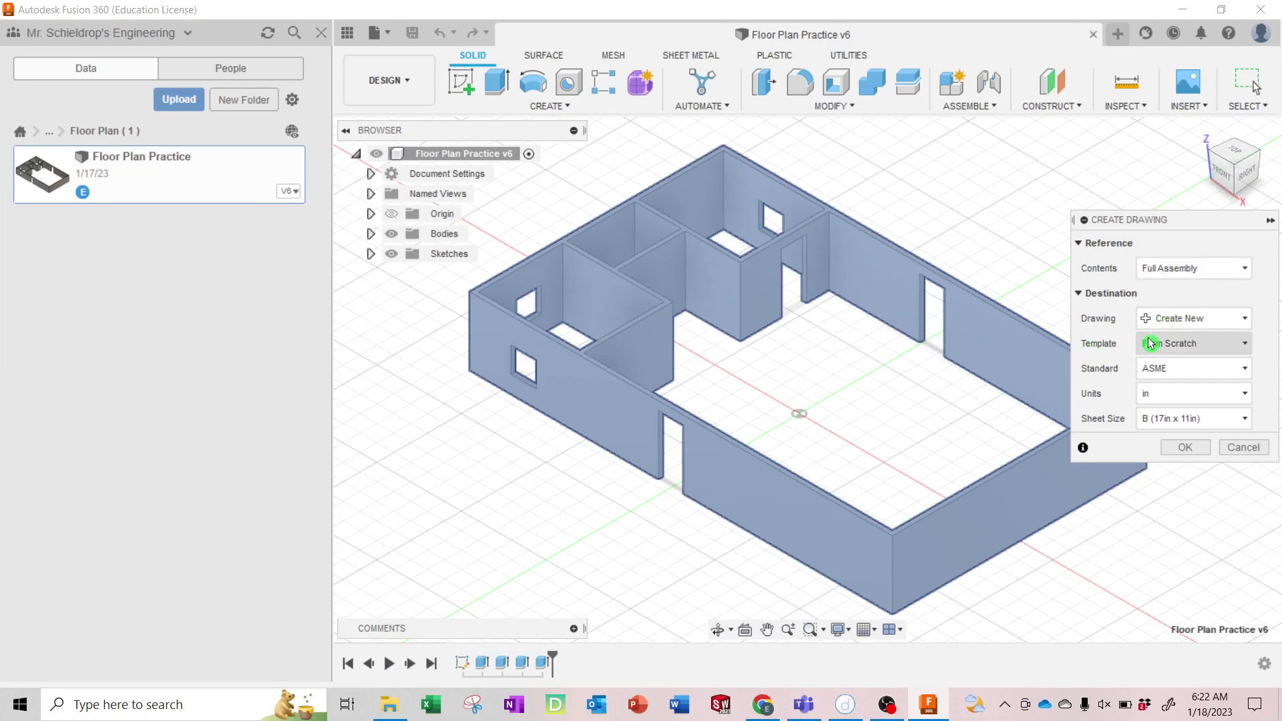
Step: Create the drawing using the Title Block A Inches template from Teacher Copies > Drawing Templates
{"action": "left_click", "coordinate": [1242, 346]}
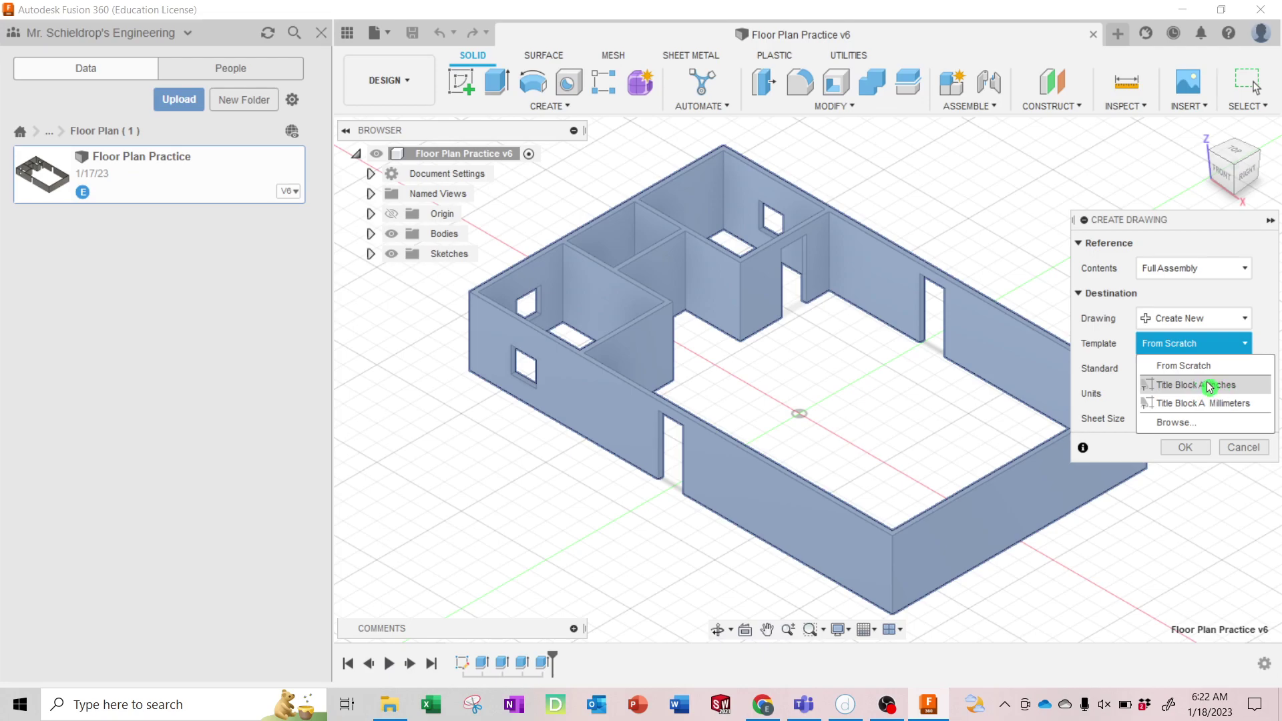
{"action": "left_click", "coordinate": [1183, 422]}
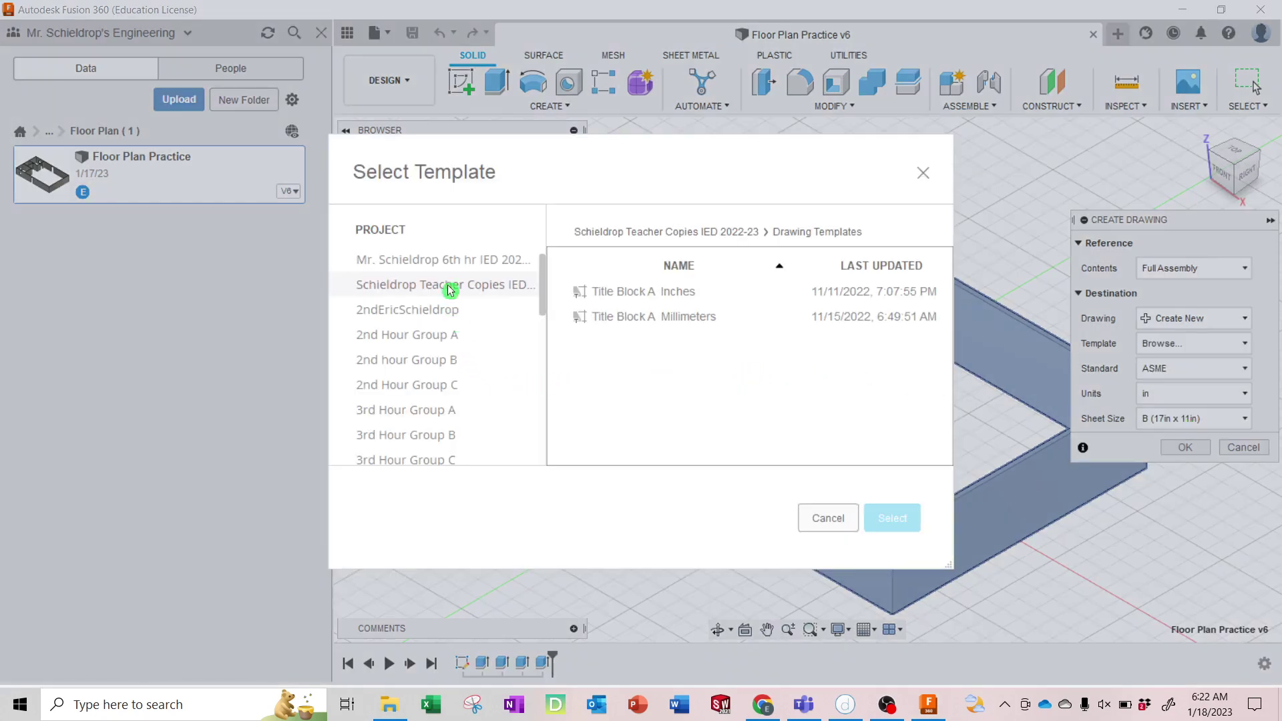
{"action": "left_click", "coordinate": [447, 261]}
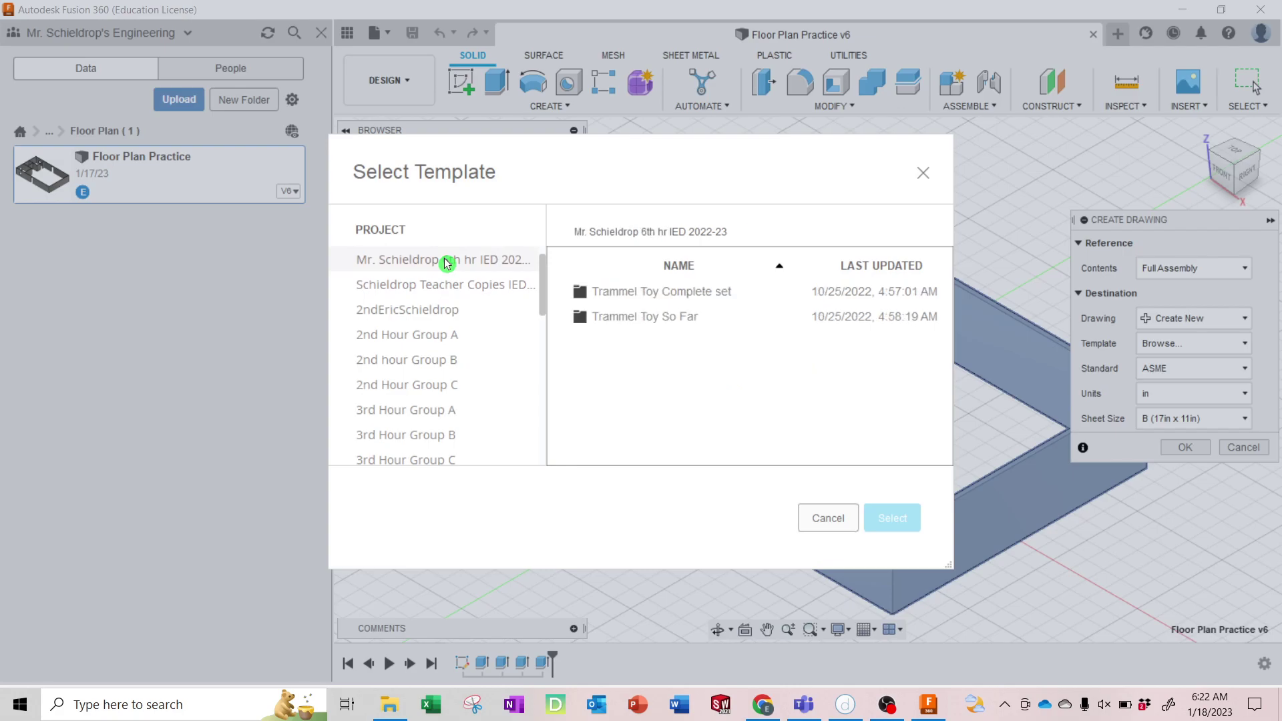
{"action": "left_click", "coordinate": [422, 286]}
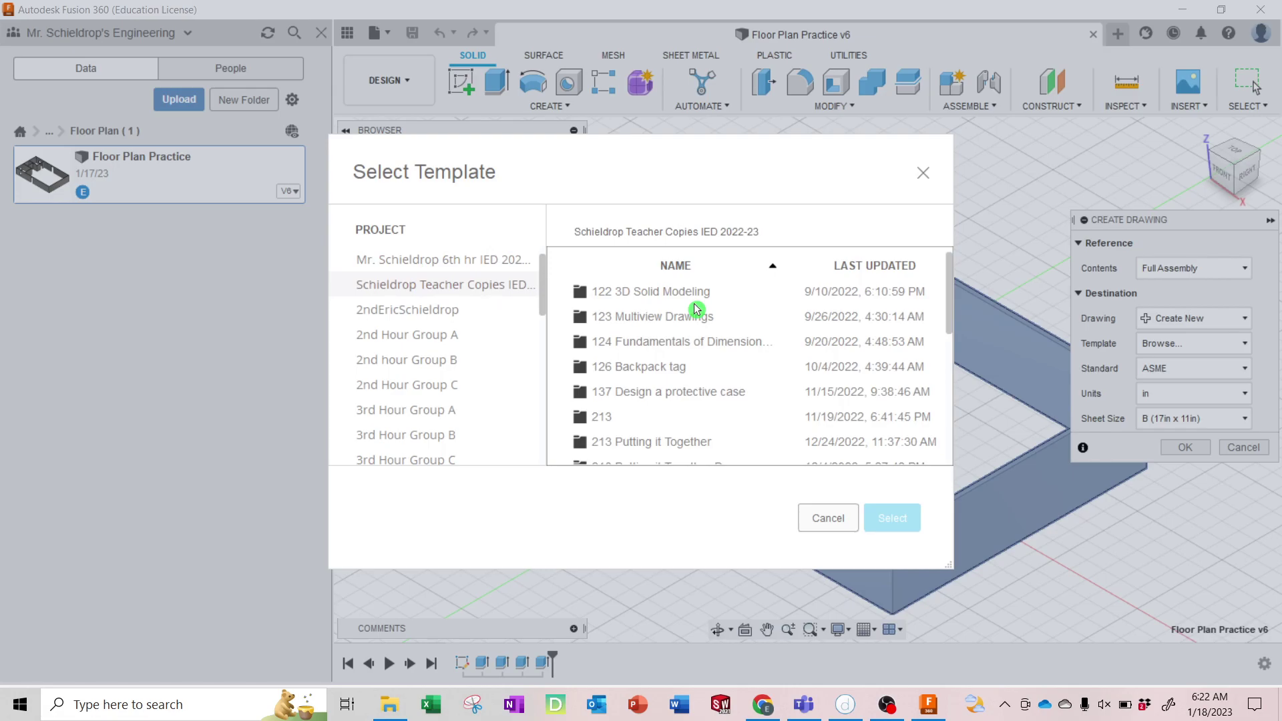
{"action": "scroll", "coordinate": [694, 303], "scroll_direction": "down", "scroll_amount": 3}
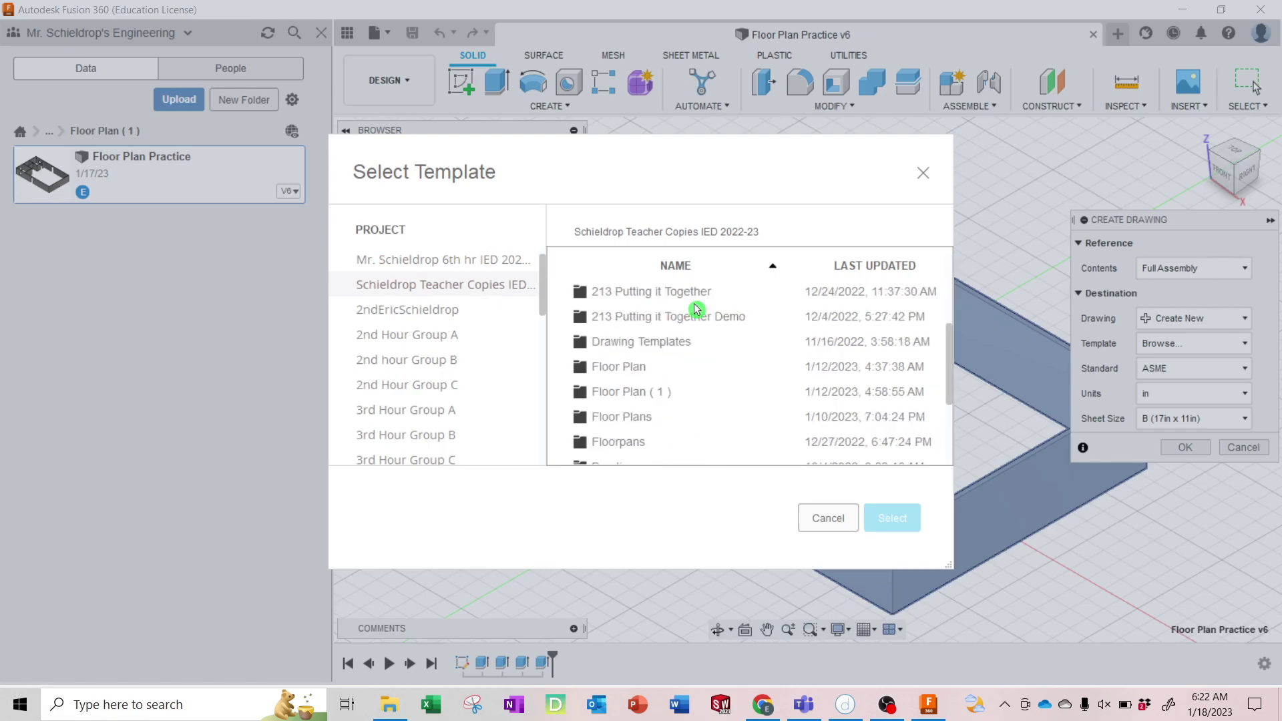
{"action": "double_click", "coordinate": [628, 343]}
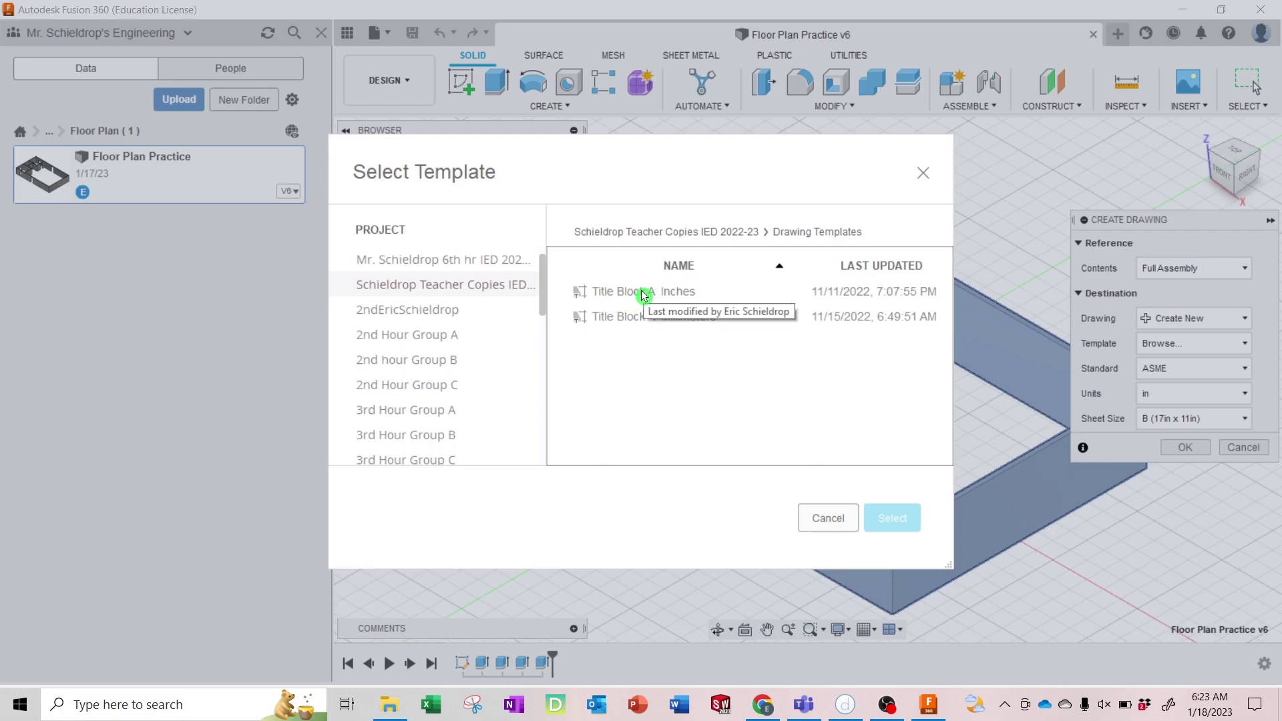
{"action": "left_click", "coordinate": [676, 293]}
{"action": "left_click", "coordinate": [911, 522]}
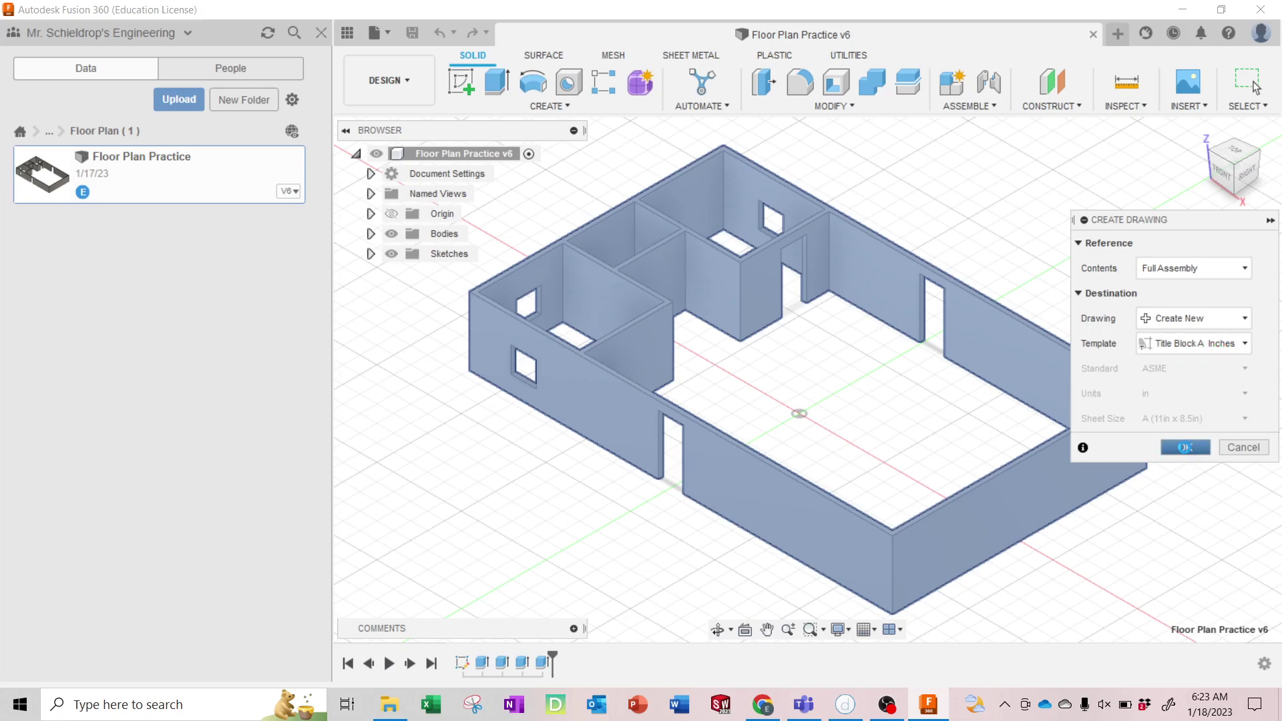
{"action": "left_click", "coordinate": [1186, 447]}
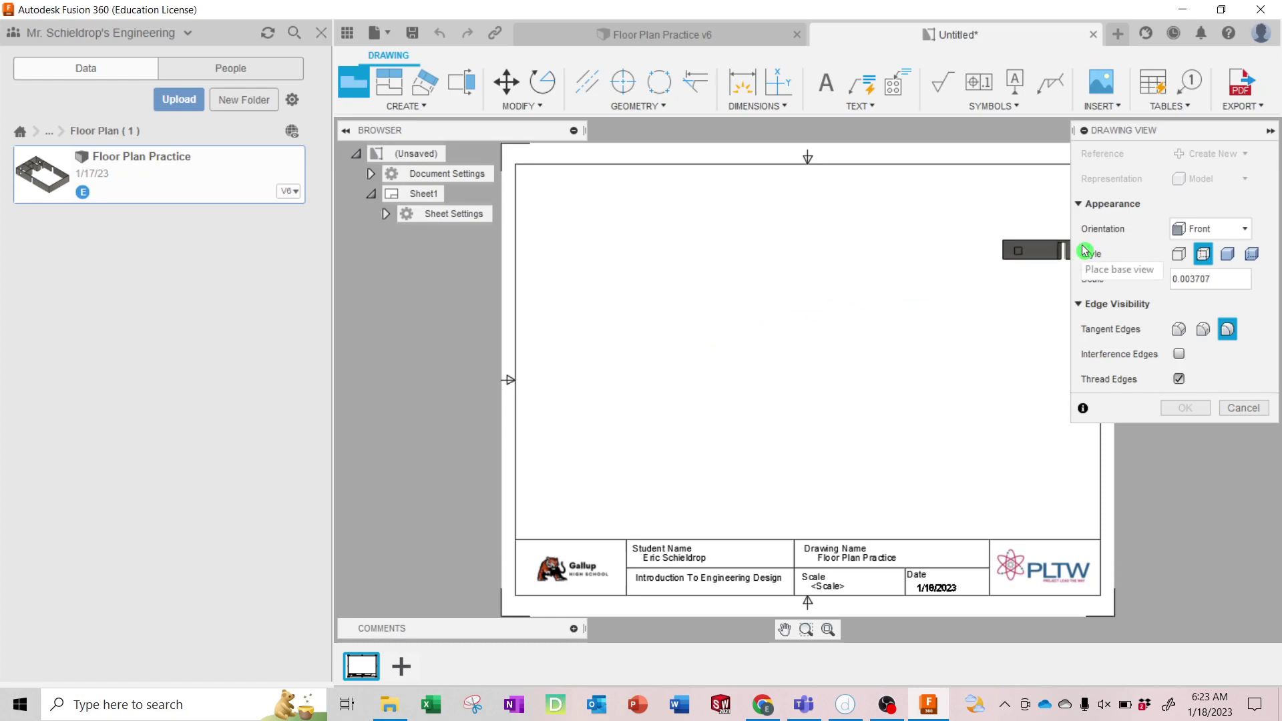
Step: Set the base view orientation to Top with 1:75 scale and place it on the sheet
{"action": "left_click", "coordinate": [1237, 230]}
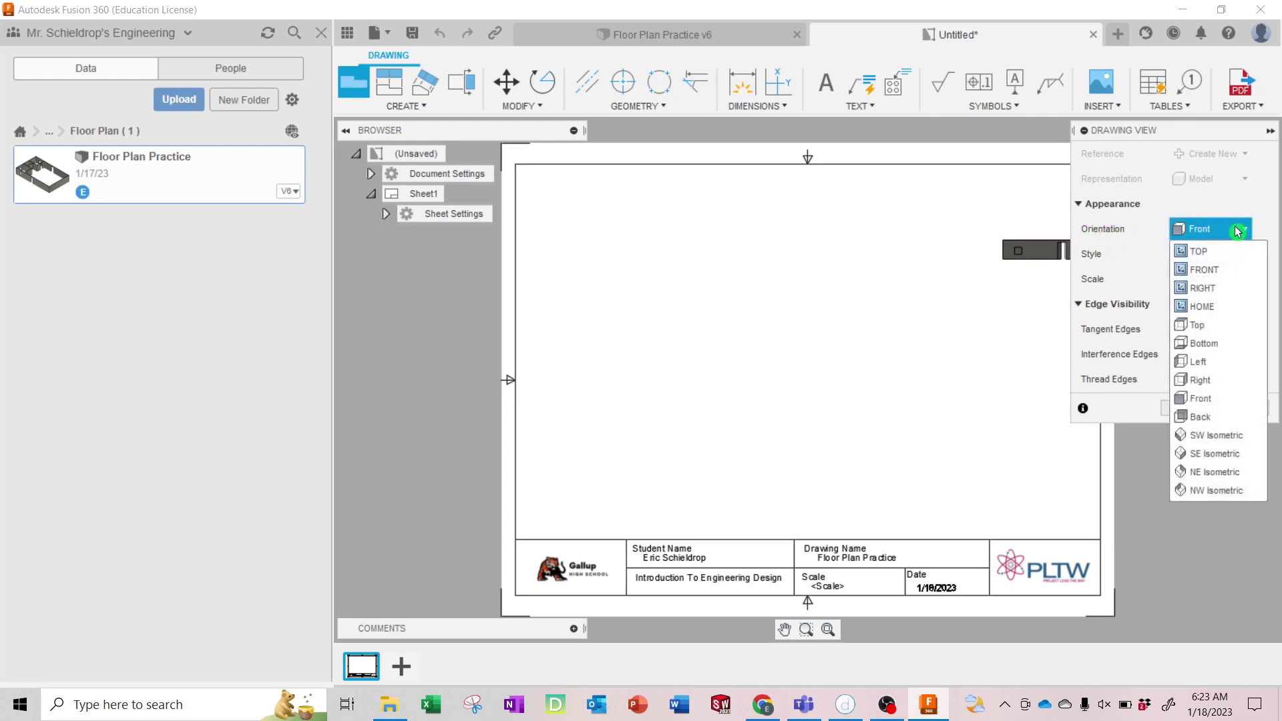
{"action": "left_click", "coordinate": [1198, 252]}
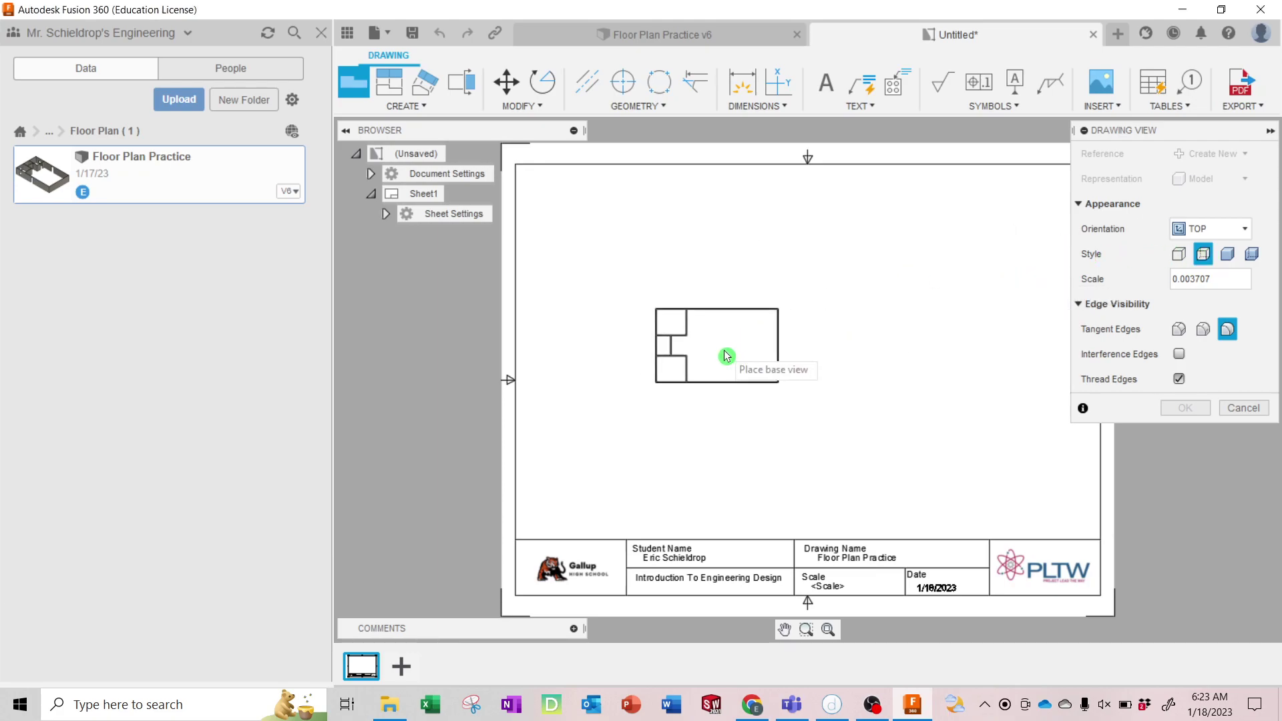
{"action": "double_click", "coordinate": [1191, 281]}
{"action": "left_click_drag", "start_coordinate": [1190, 285], "coordinate": [1157, 292]}
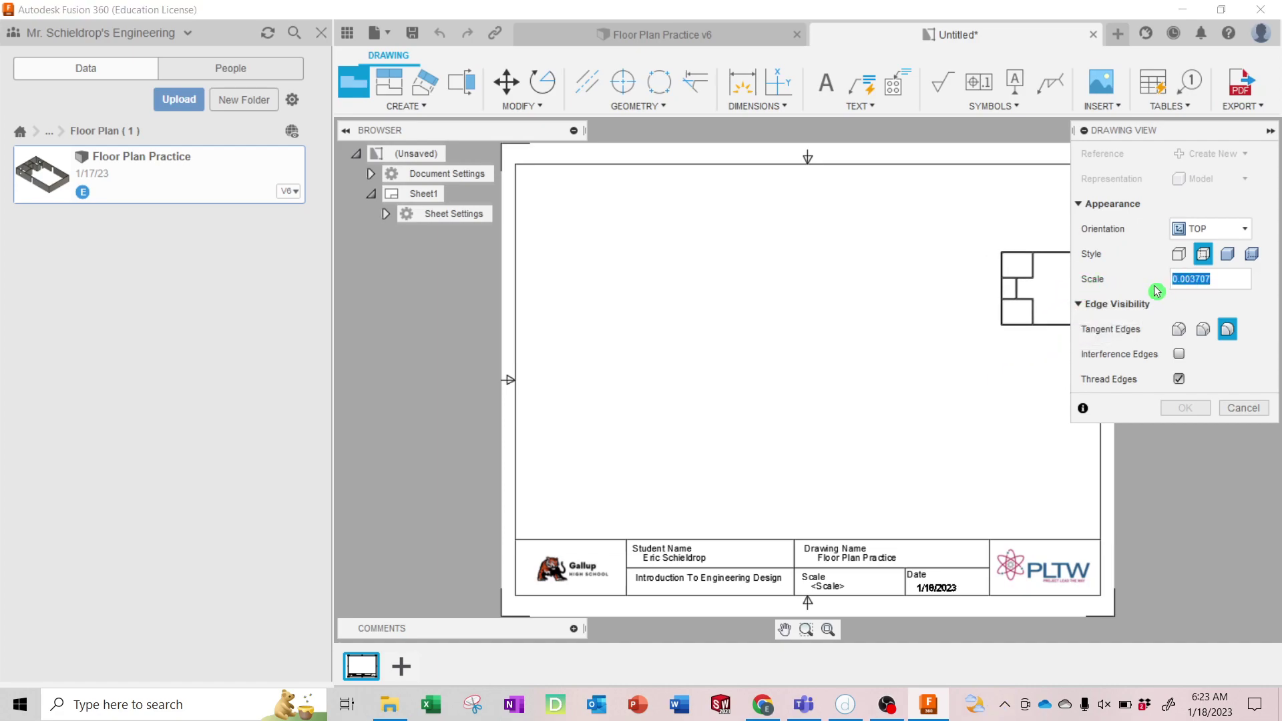
{"action": "type", "text": "1:75"}
{"action": "key", "text": "Return"}
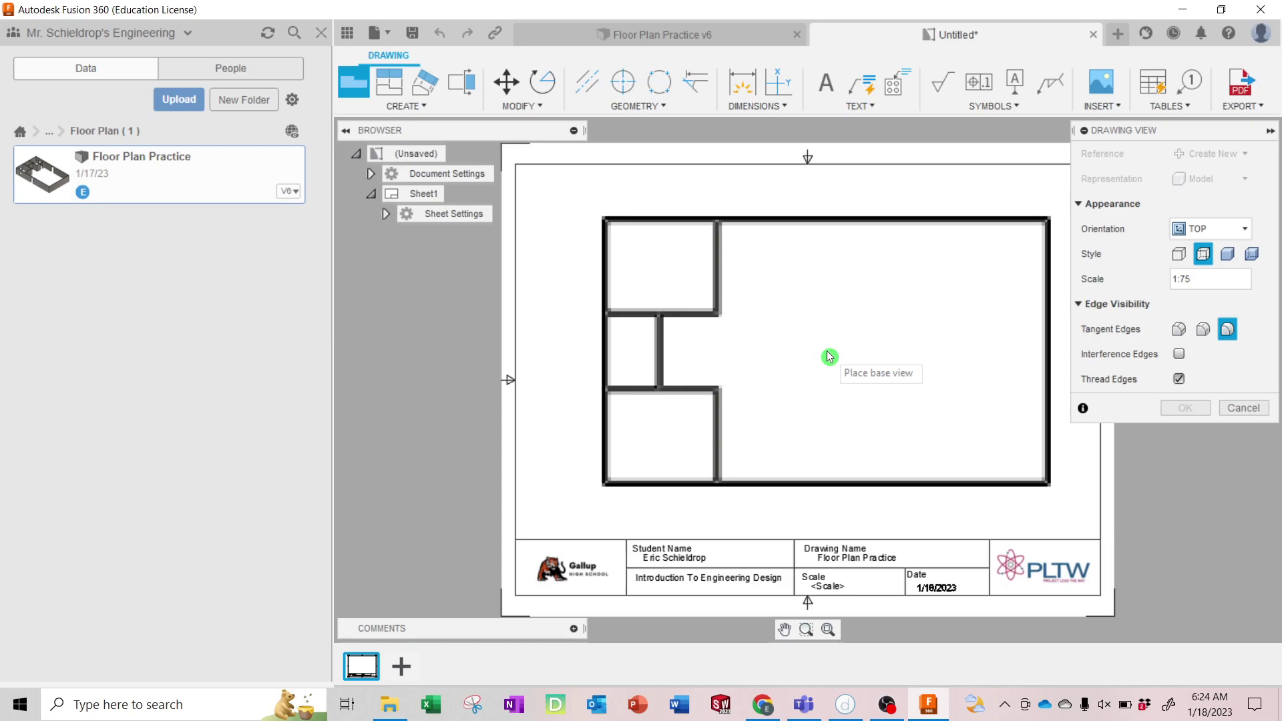
{"action": "left_click", "coordinate": [828, 356]}
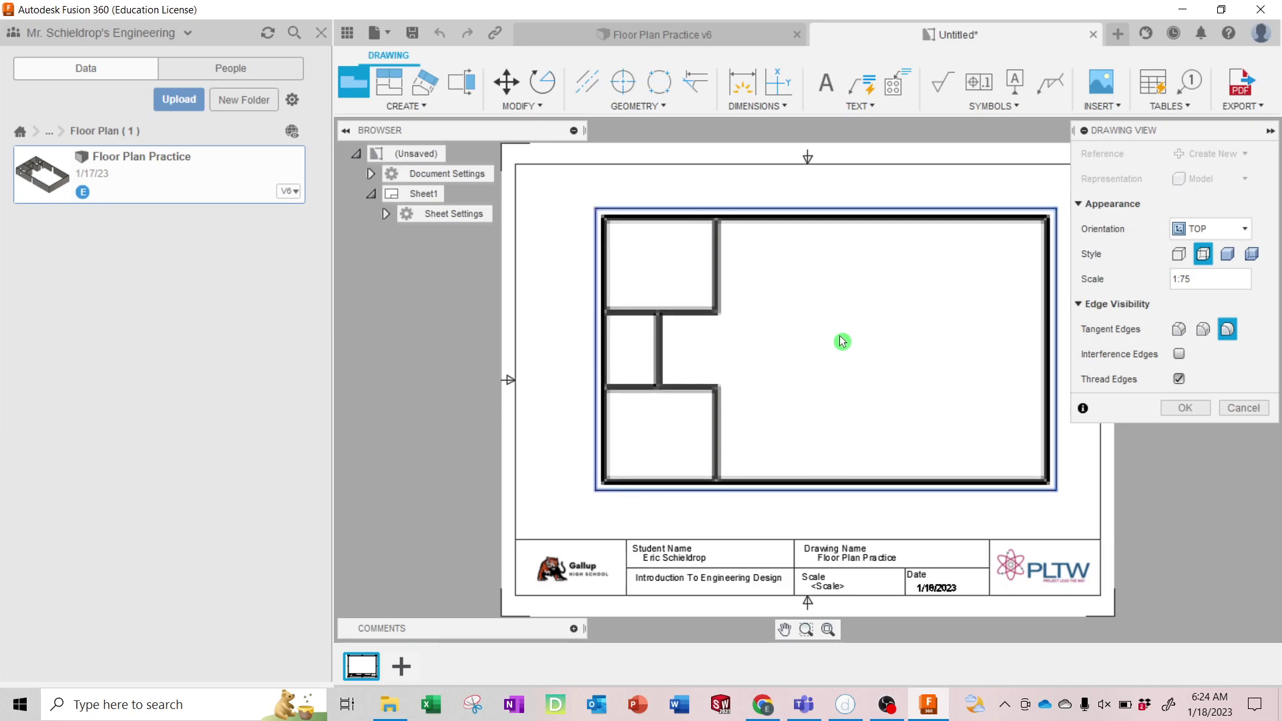
Step: Confirm the 1:75 Top view and change the document units to feet
{"action": "left_click", "coordinate": [1185, 409]}
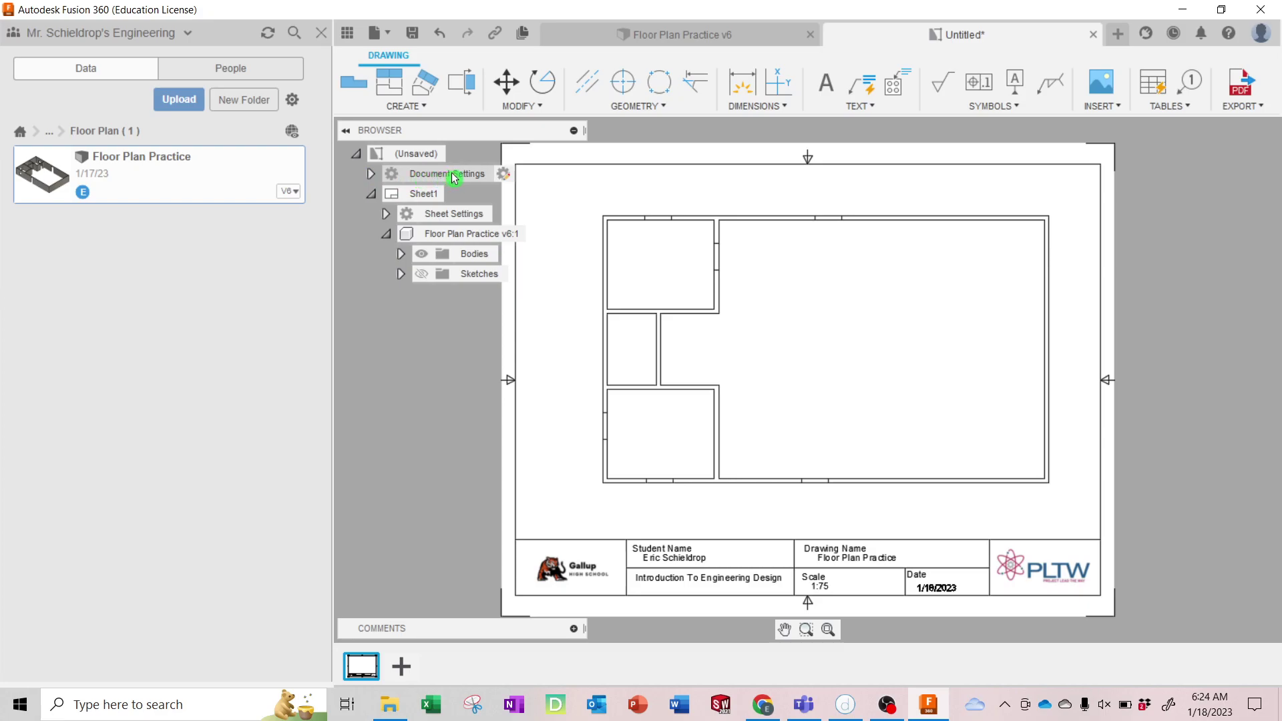
{"action": "left_click", "coordinate": [505, 177]}
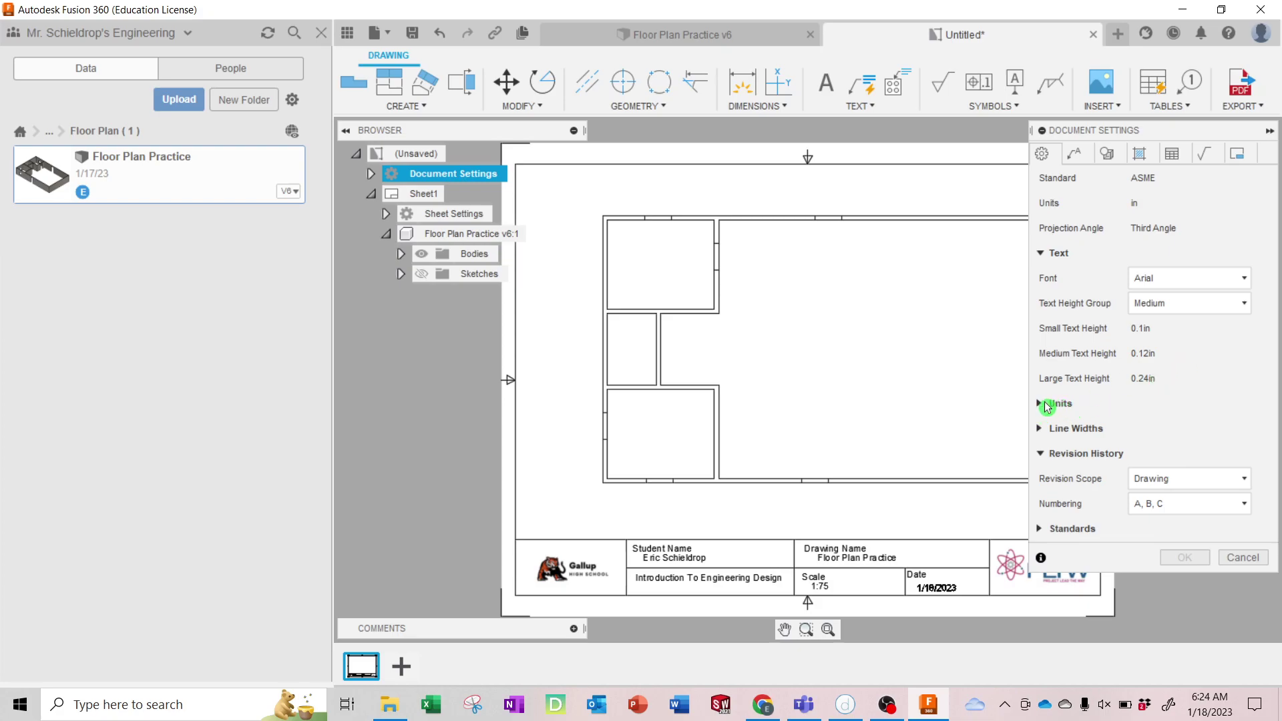
{"action": "left_click", "coordinate": [1042, 405]}
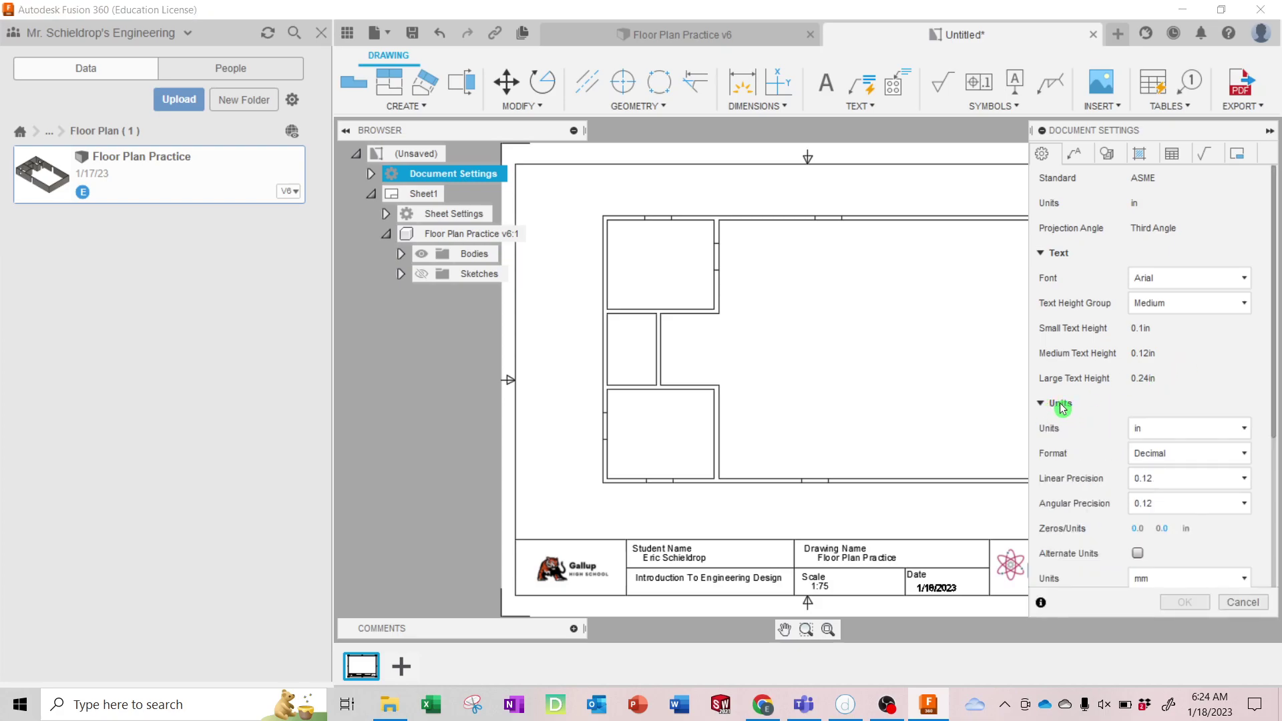
{"action": "left_click", "coordinate": [1162, 430]}
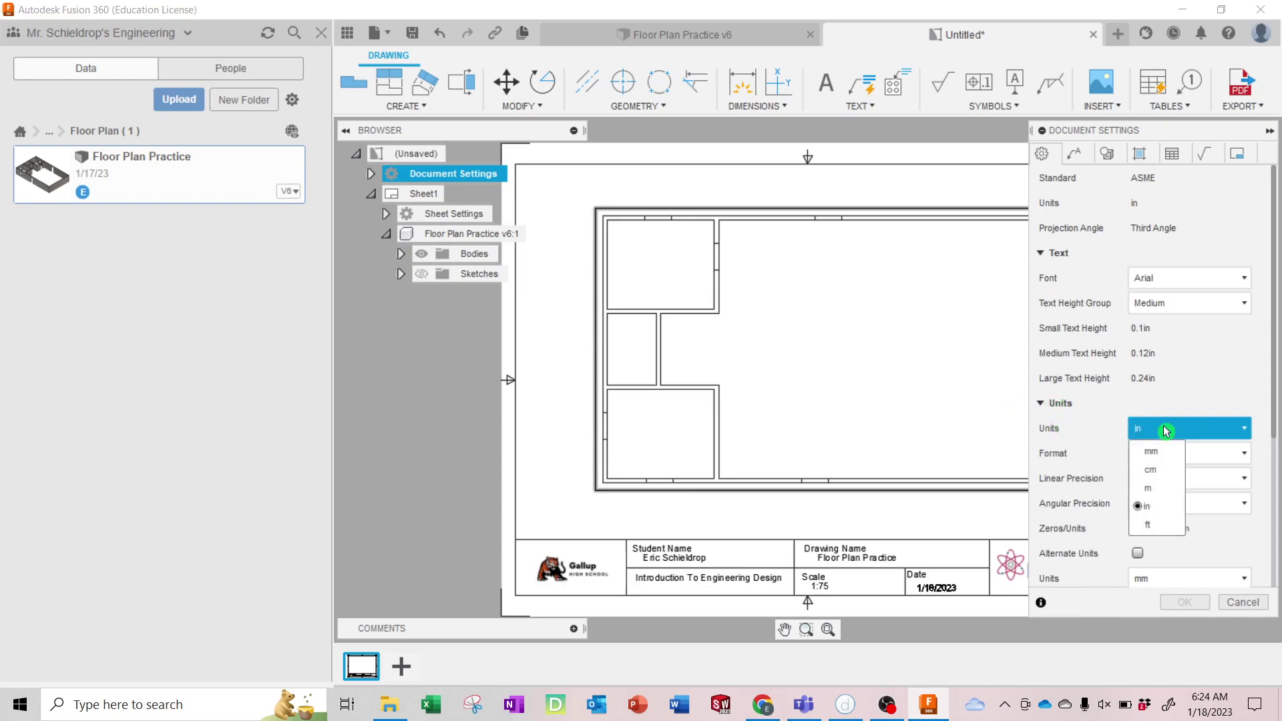
{"action": "left_click", "coordinate": [1173, 525]}
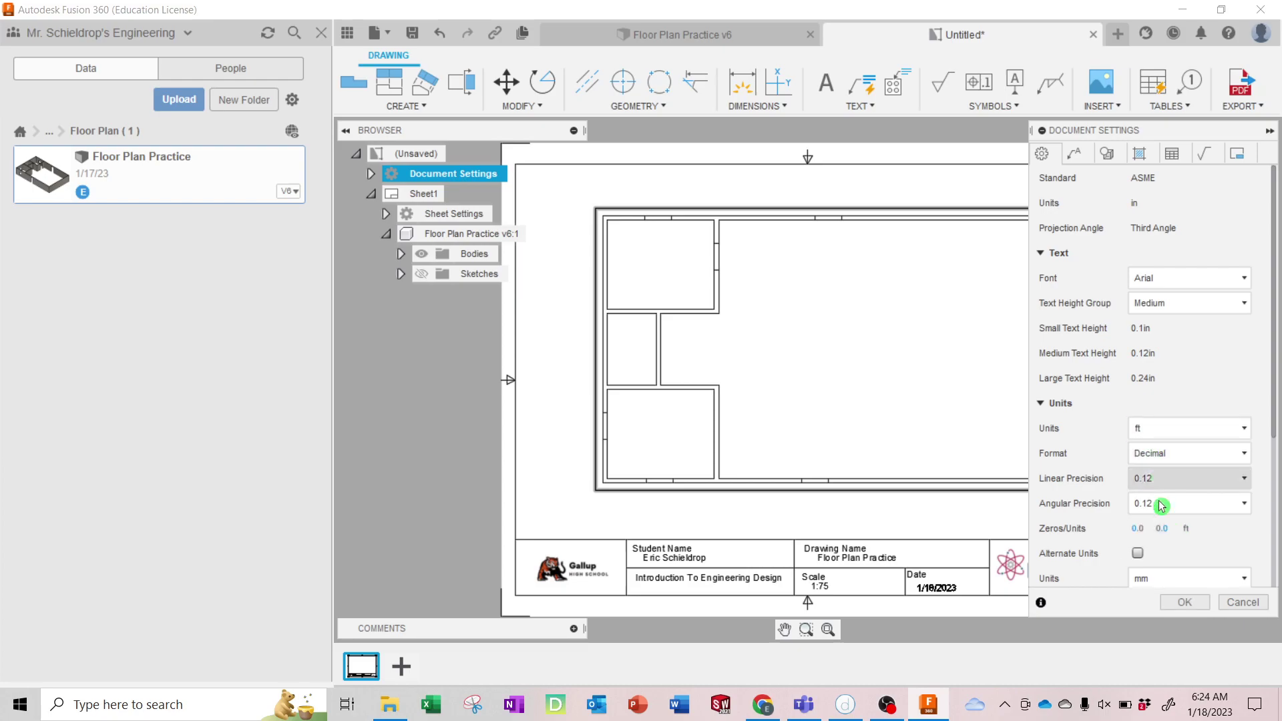
{"action": "left_click", "coordinate": [1184, 604]}
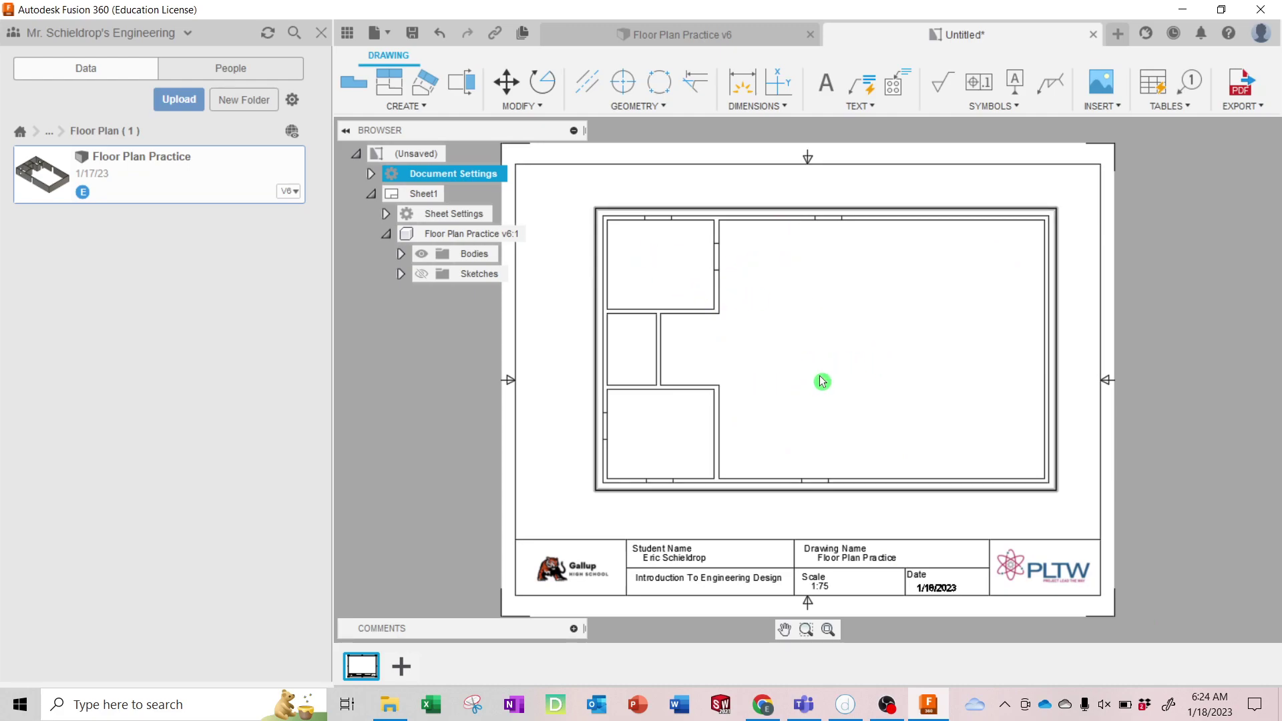
Step: Dimension the overall 50 width, the 12 span and the first 3 opening along the top wall
{"action": "left_click", "coordinate": [744, 85]}
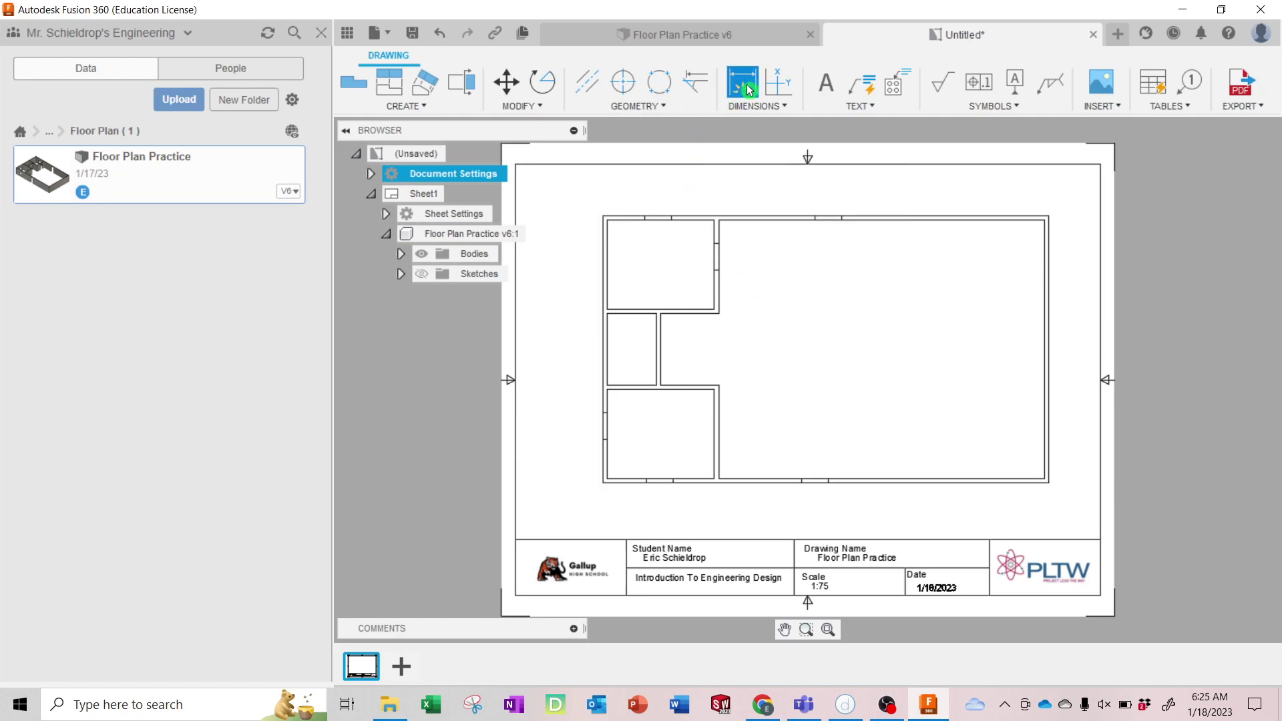
{"action": "left_click", "coordinate": [605, 217]}
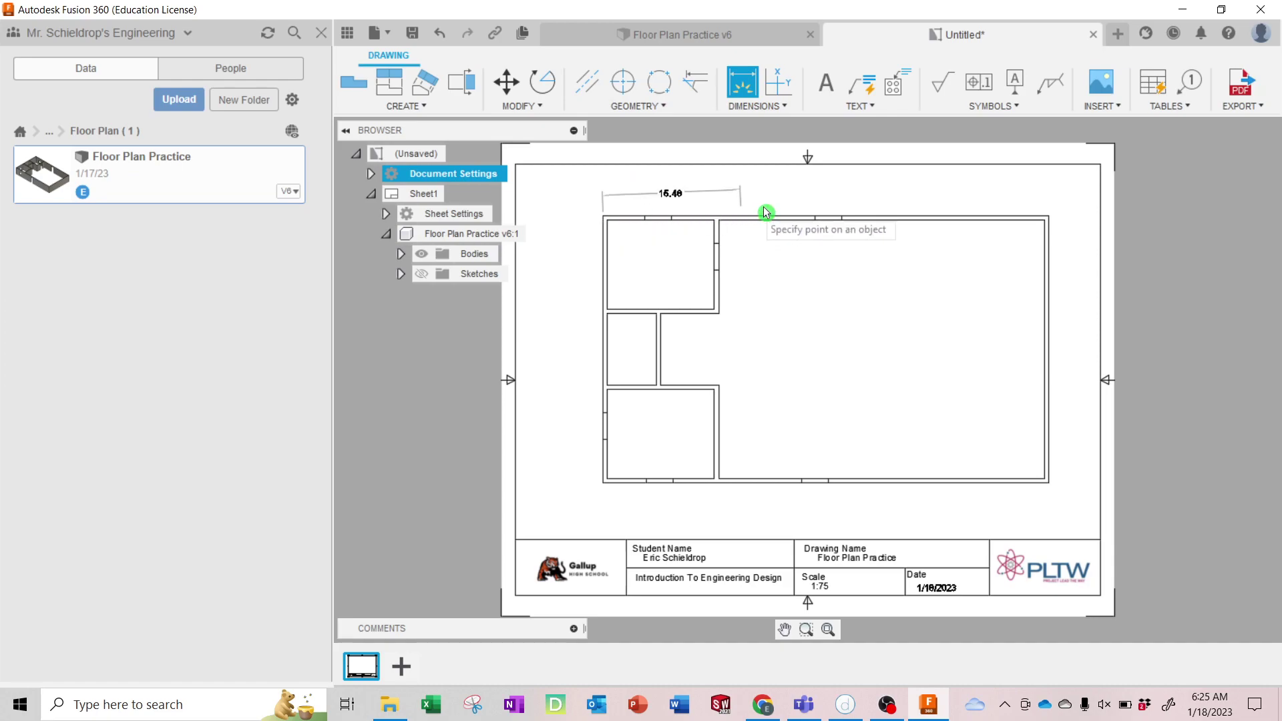
{"action": "left_click", "coordinate": [1049, 218]}
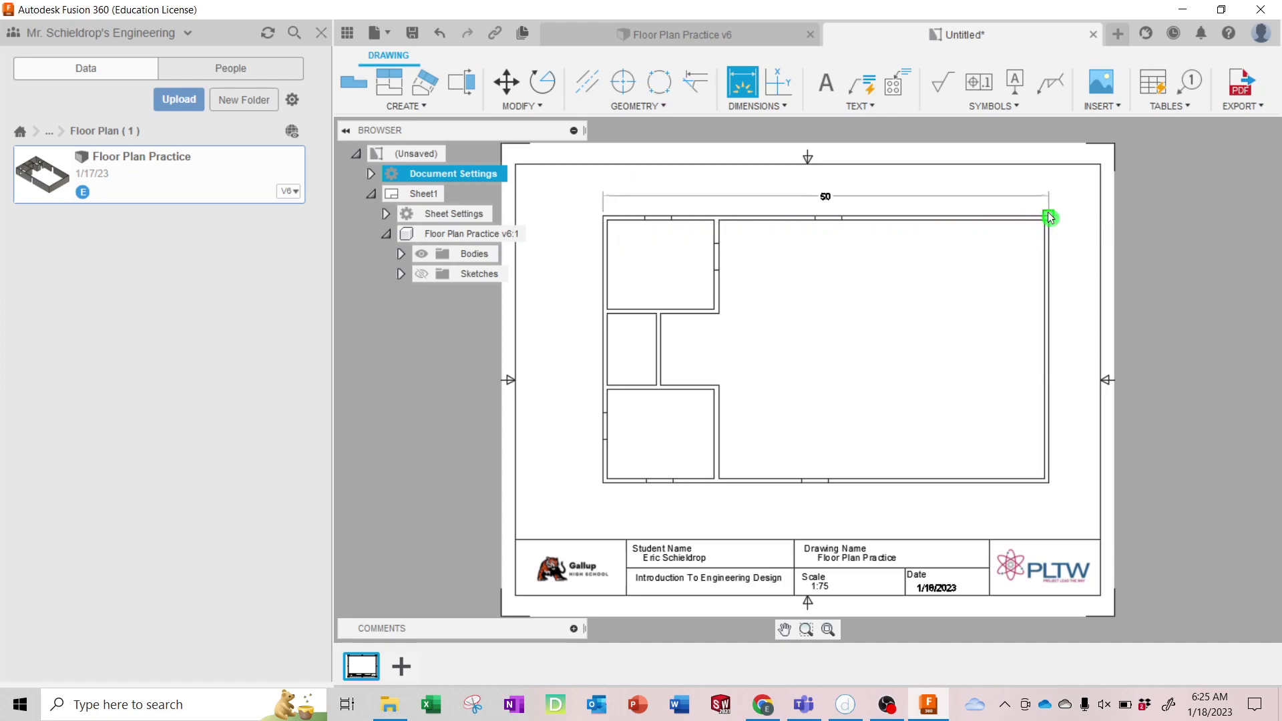
{"action": "left_click", "coordinate": [884, 178]}
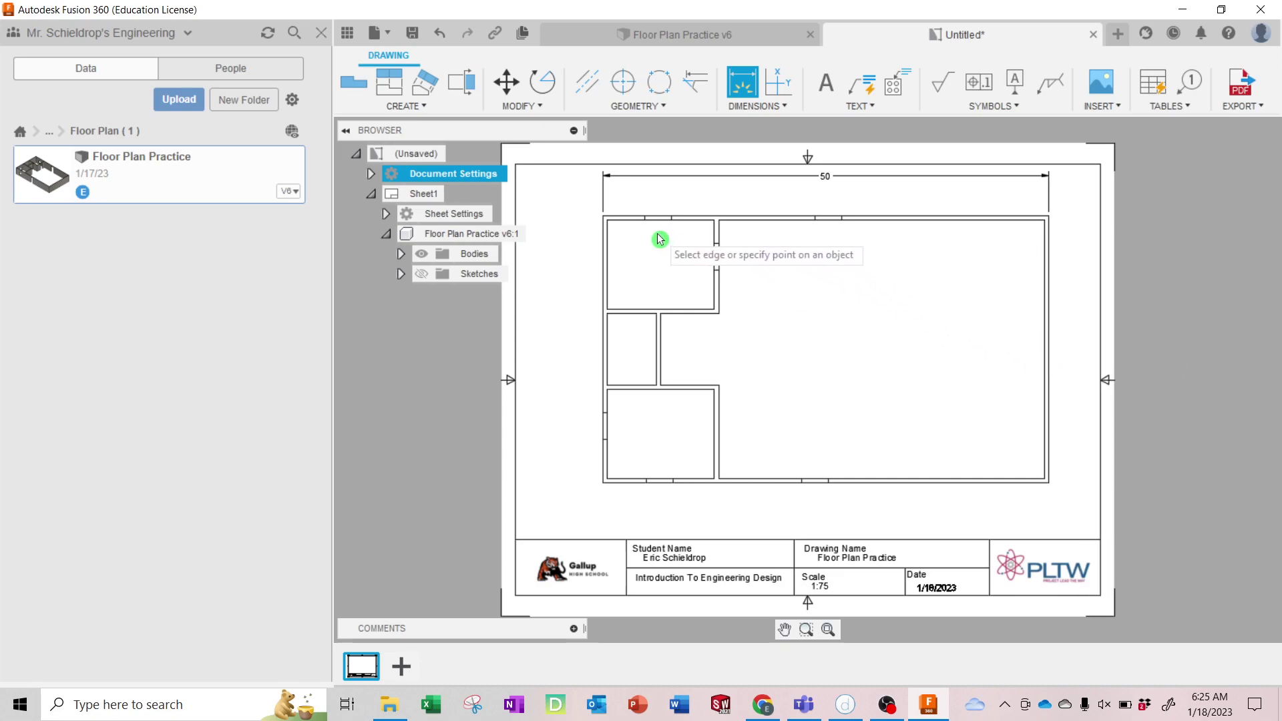
{"action": "left_click", "coordinate": [609, 221]}
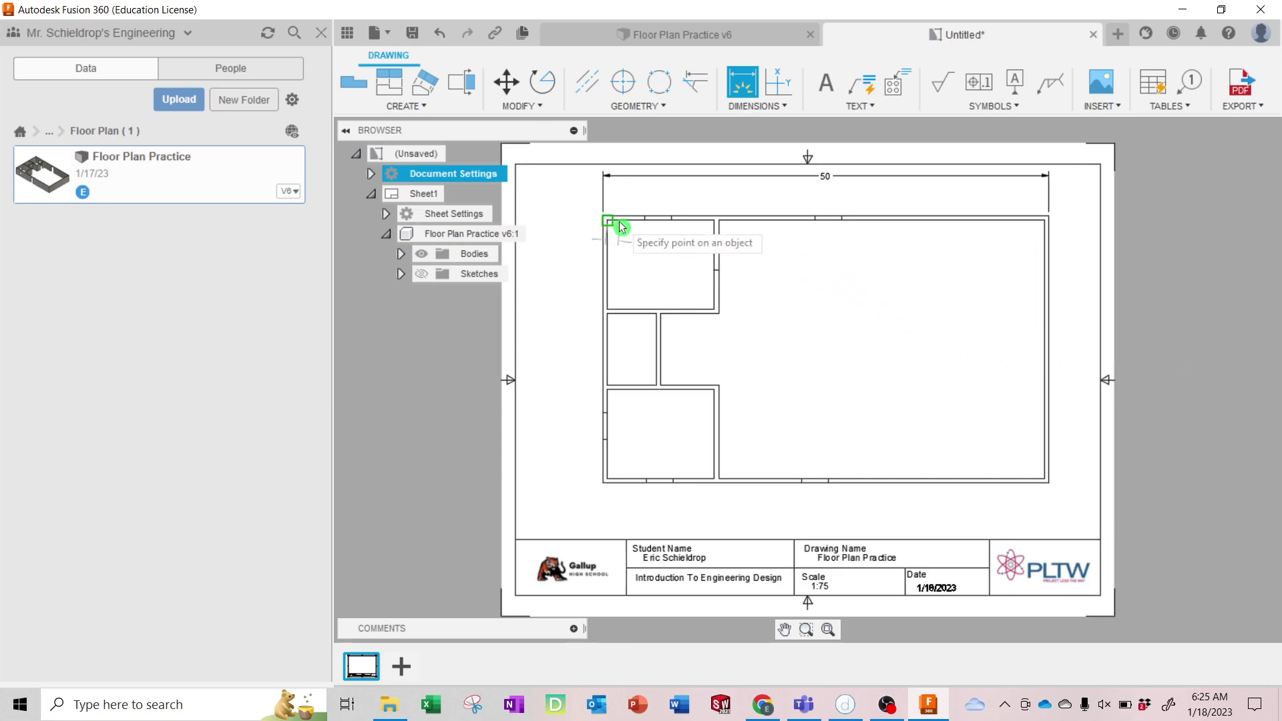
{"action": "left_click", "coordinate": [714, 221]}
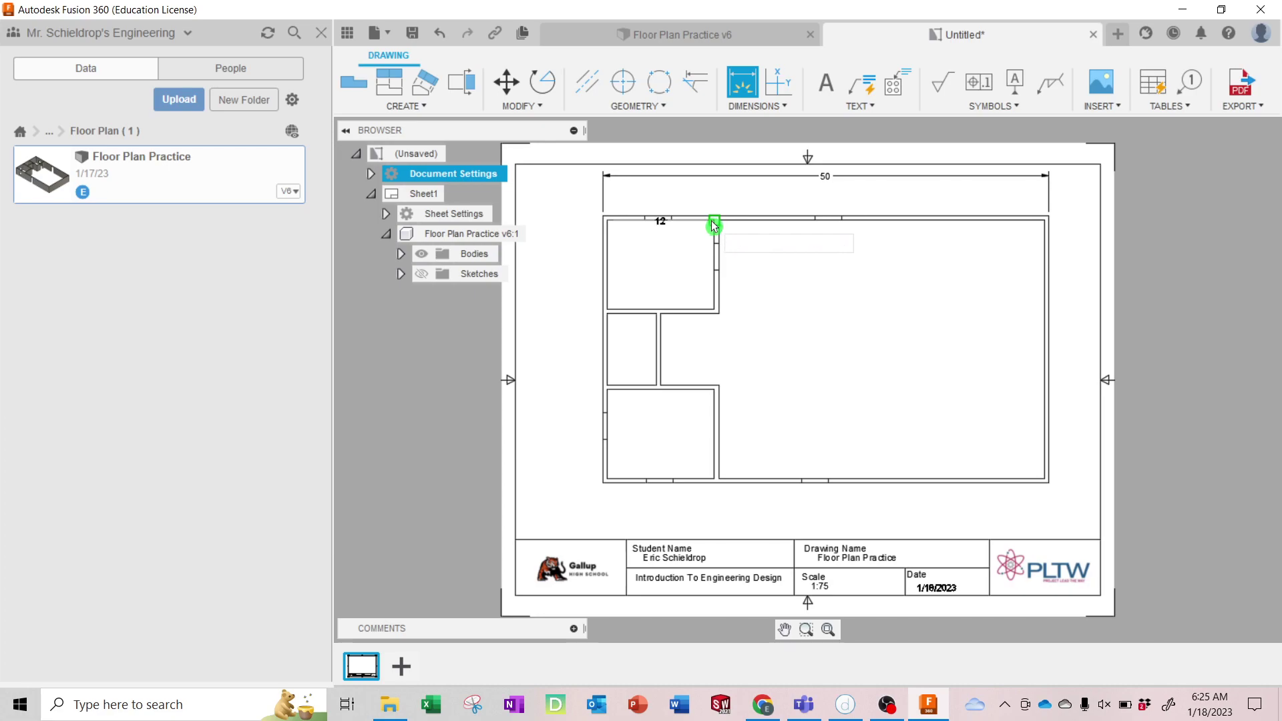
{"action": "left_click", "coordinate": [694, 188]}
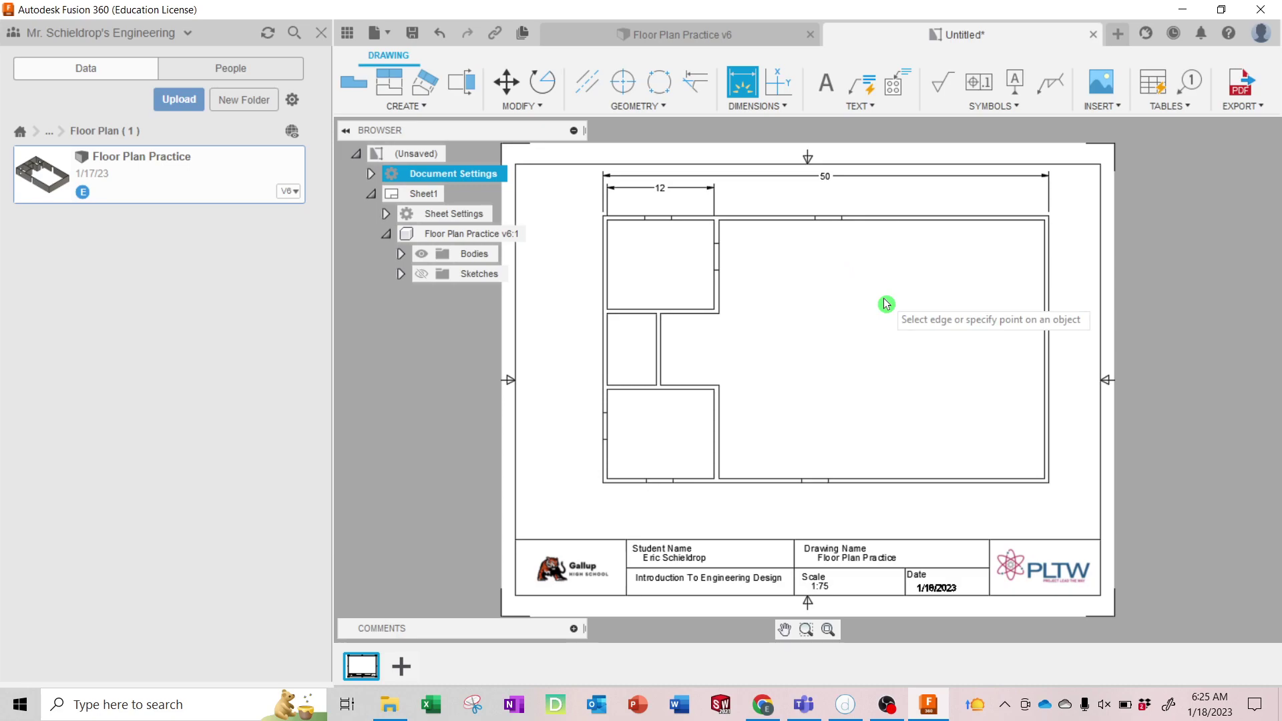
{"action": "left_click", "coordinate": [647, 215]}
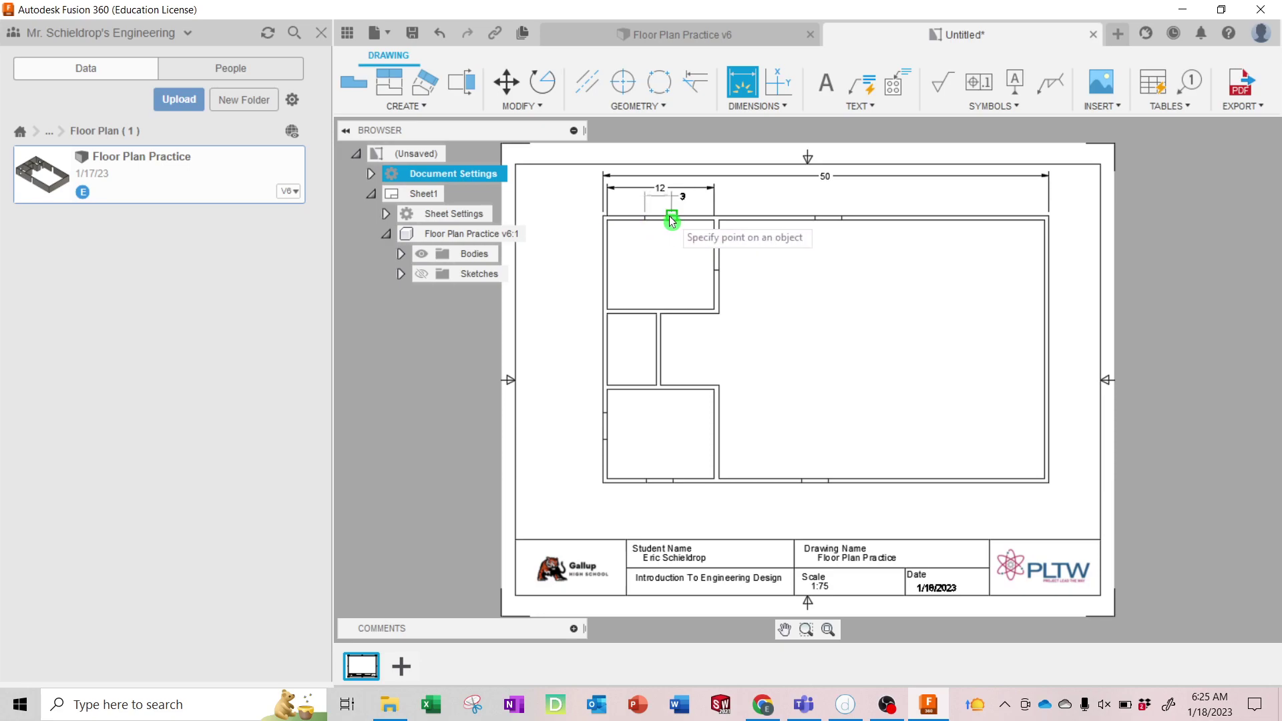
{"action": "left_click", "coordinate": [671, 216]}
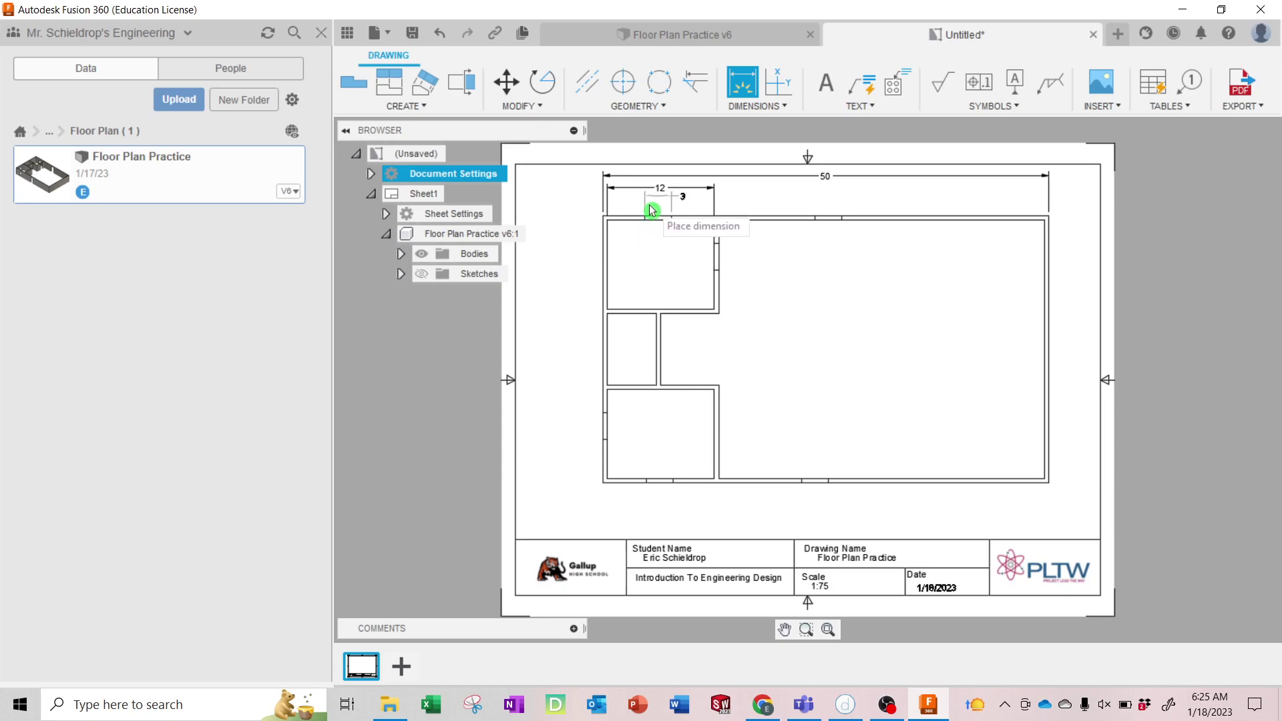
{"action": "left_click", "coordinate": [650, 205]}
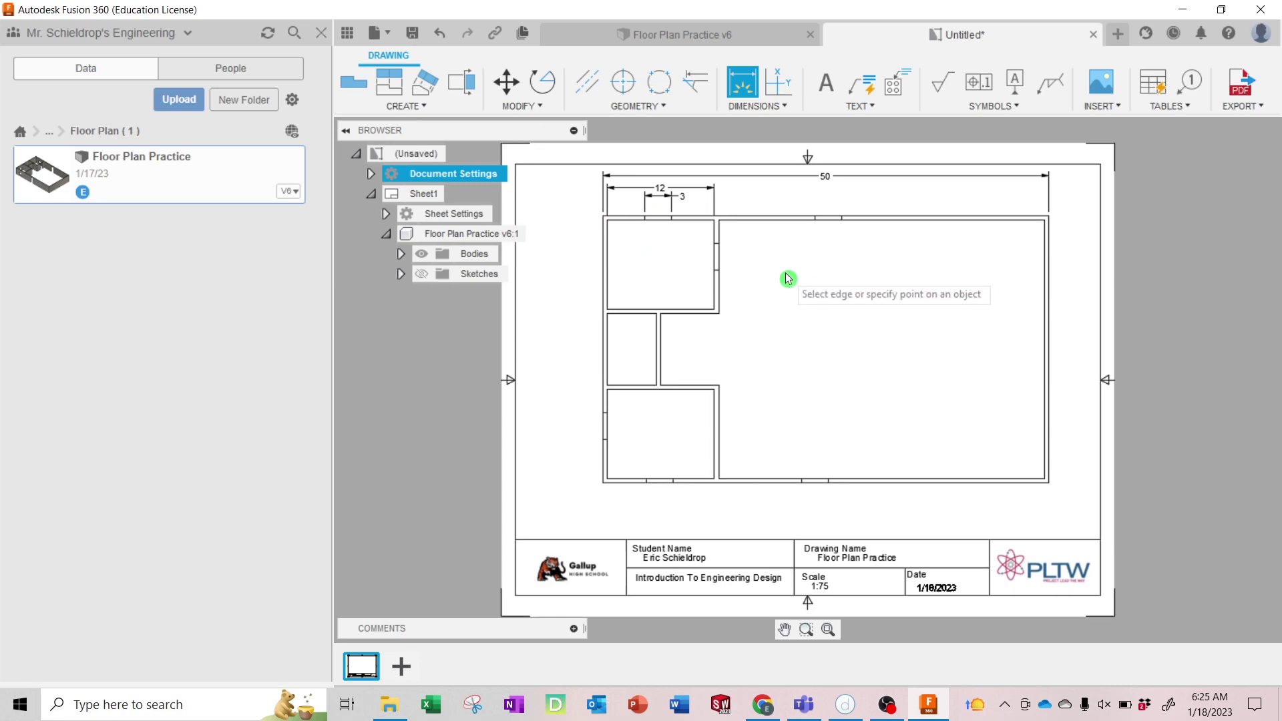
Step: Add the 36.5 span and the second 3 opening dimensions above the top wall
{"action": "left_click", "coordinate": [721, 220]}
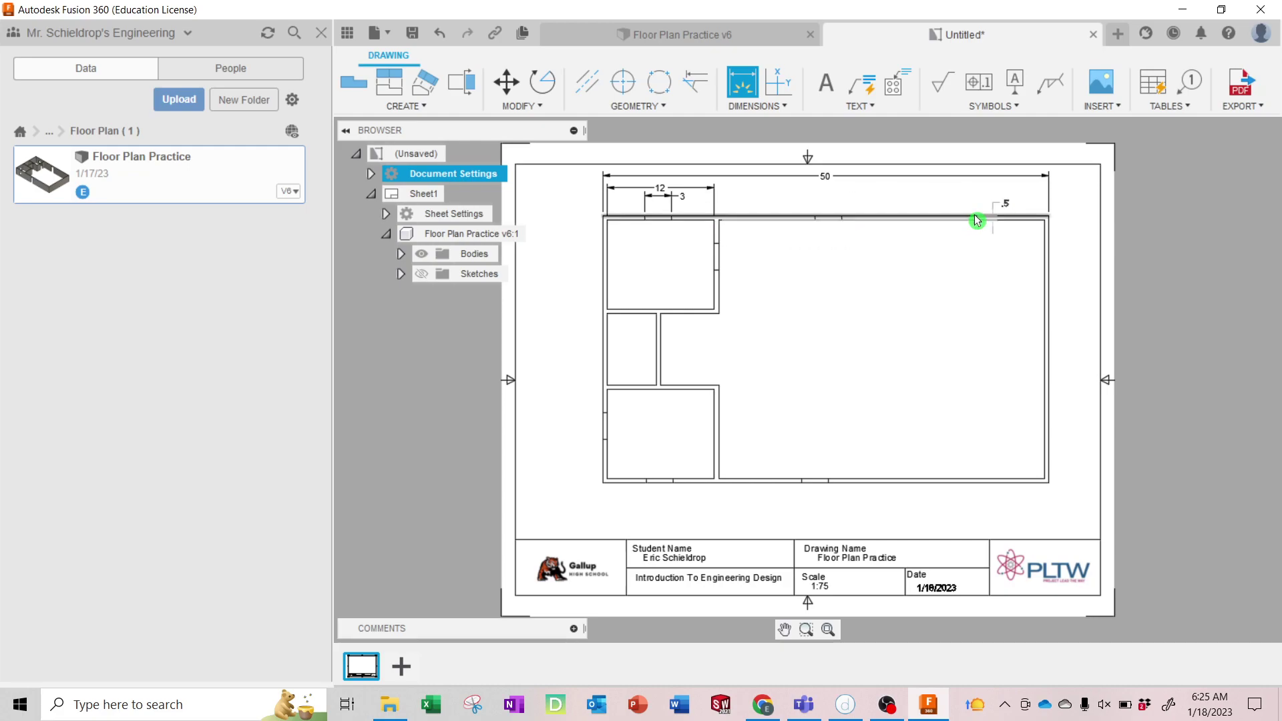
{"action": "left_click", "coordinate": [1044, 222]}
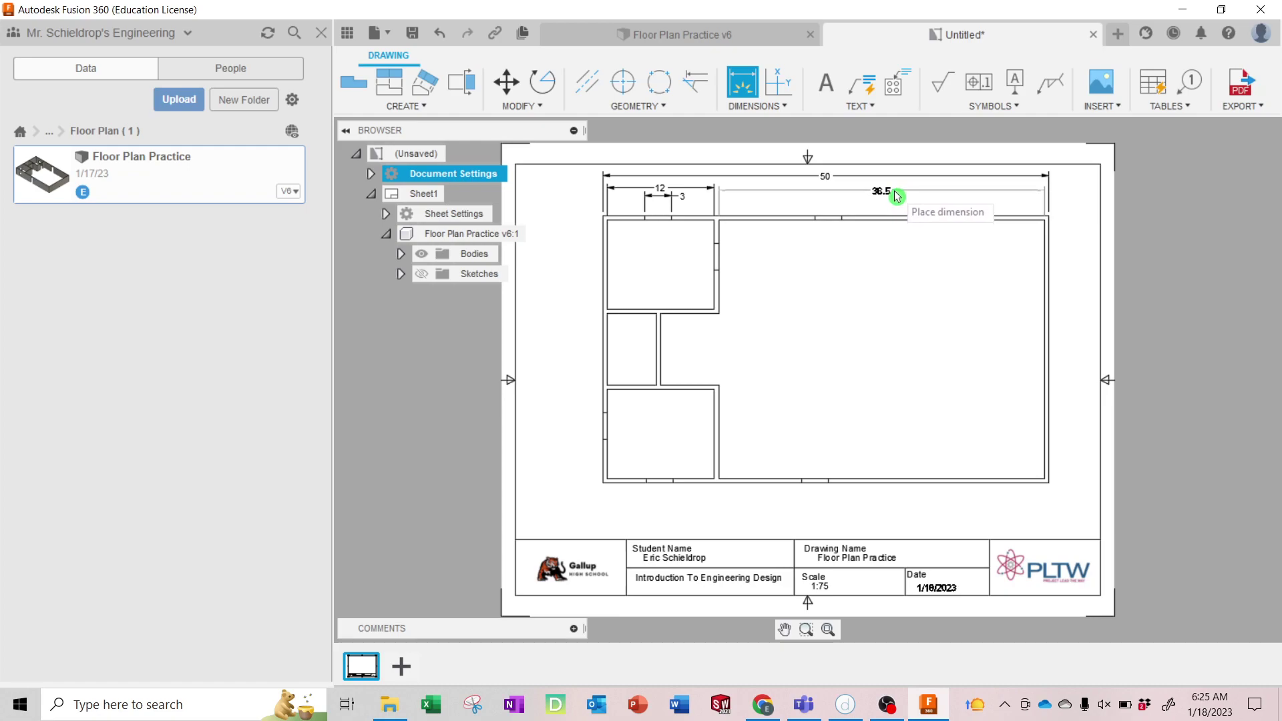
{"action": "left_click", "coordinate": [895, 189]}
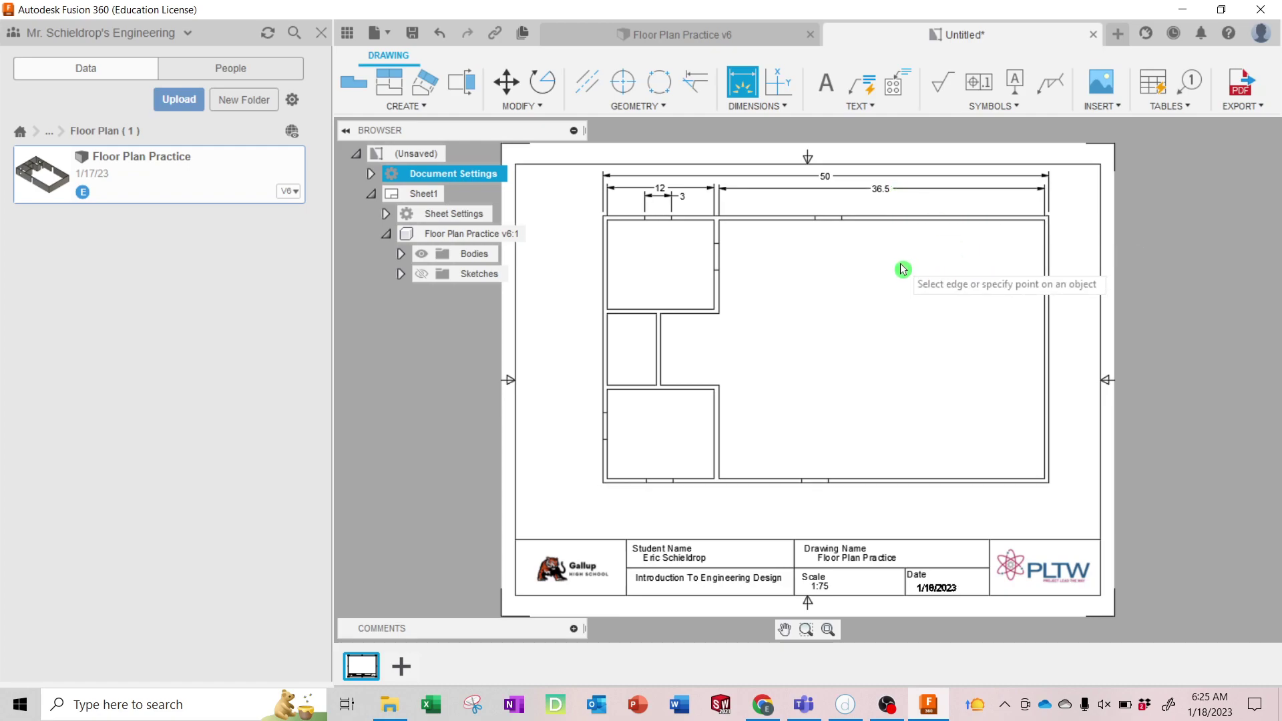
{"action": "left_click", "coordinate": [813, 218]}
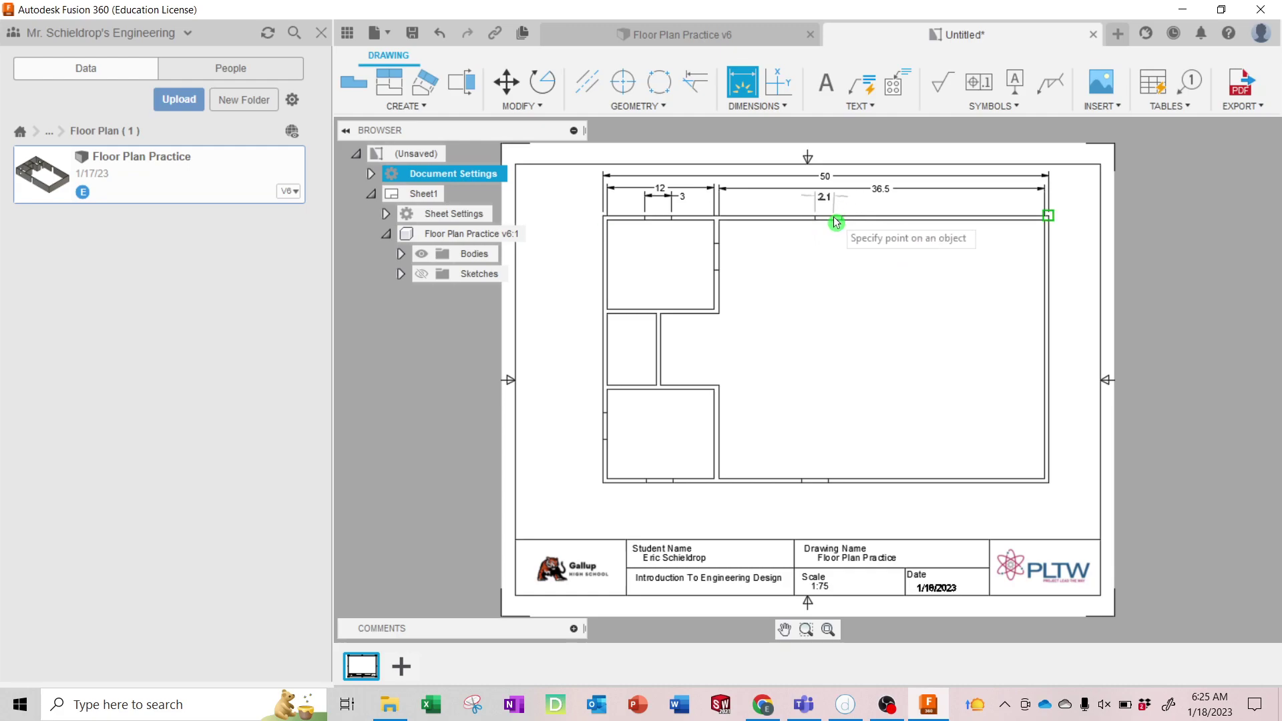
{"action": "left_click", "coordinate": [839, 216]}
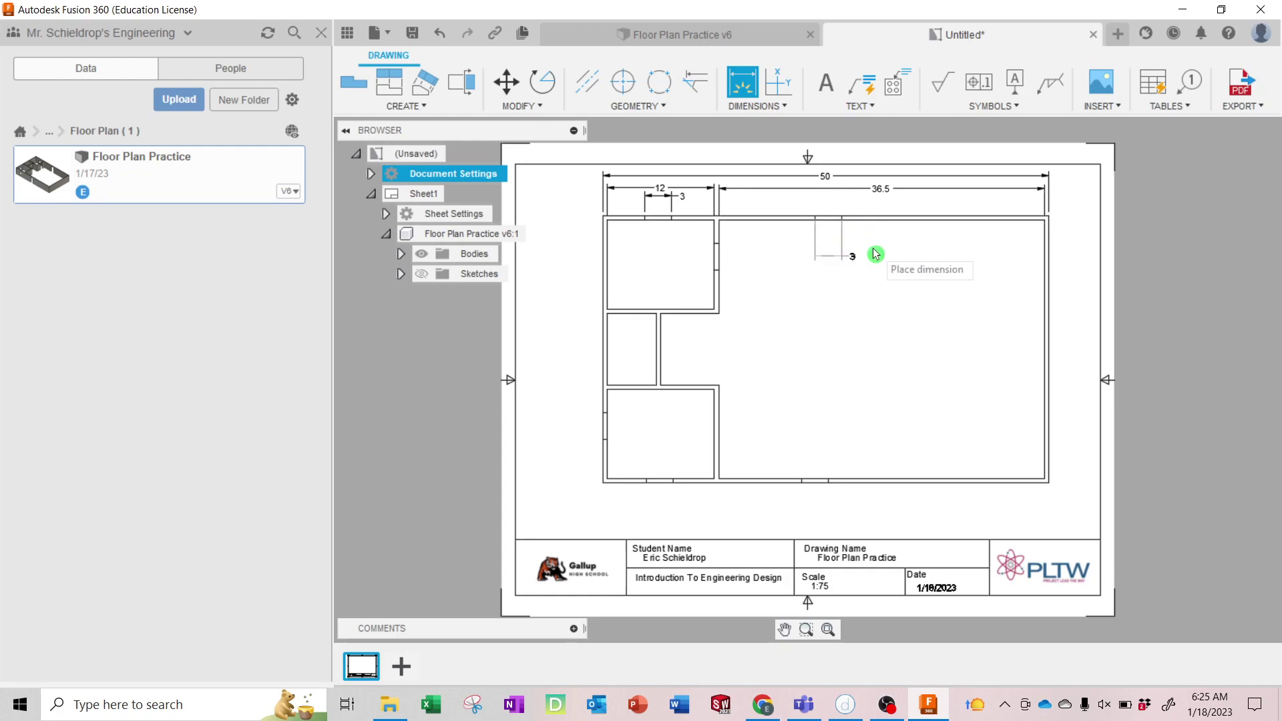
{"action": "left_click", "coordinate": [828, 200]}
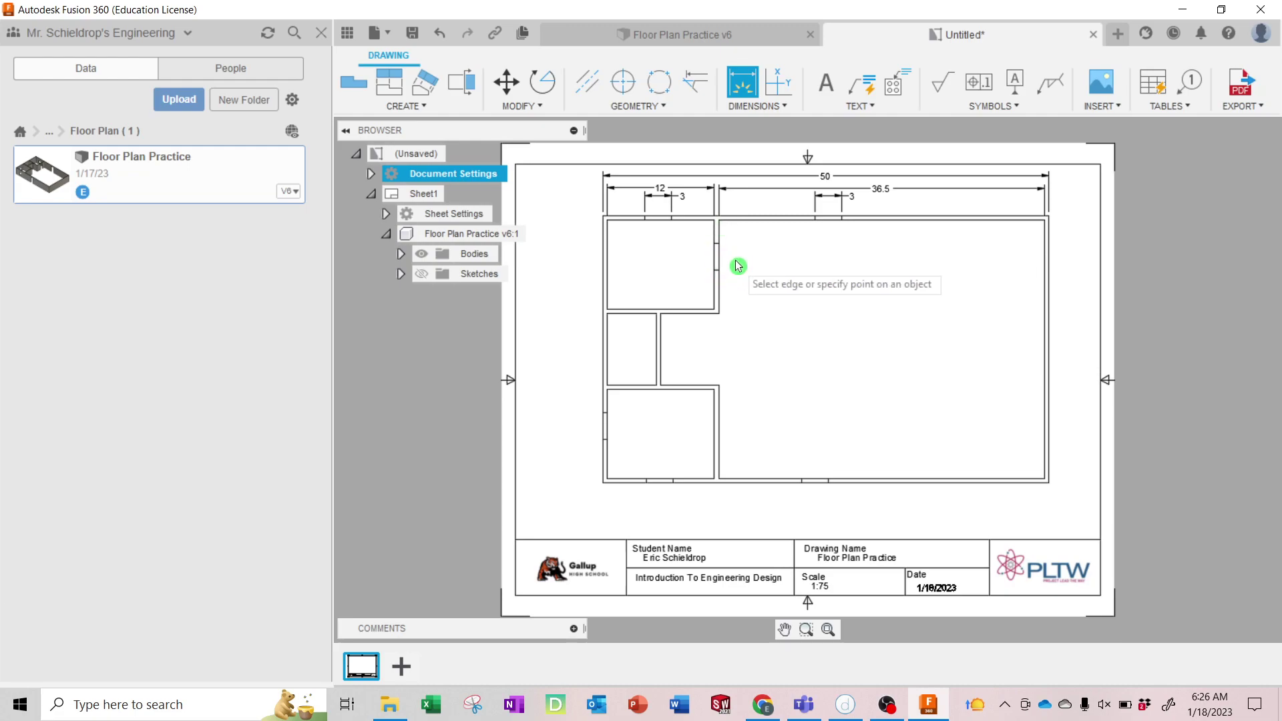
Step: Dimension the top-left room's side wall with a vertical 10.5 and a 3 opening
{"action": "left_click", "coordinate": [721, 223]}
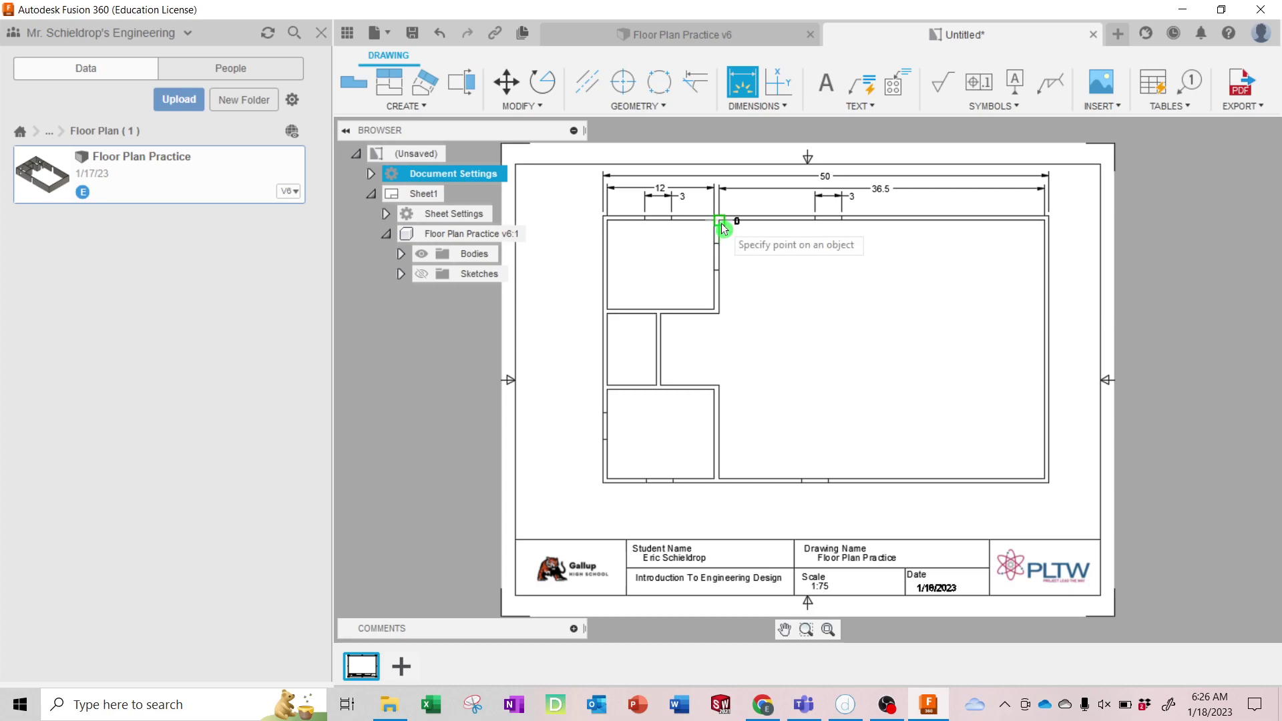
{"action": "left_click", "coordinate": [720, 311]}
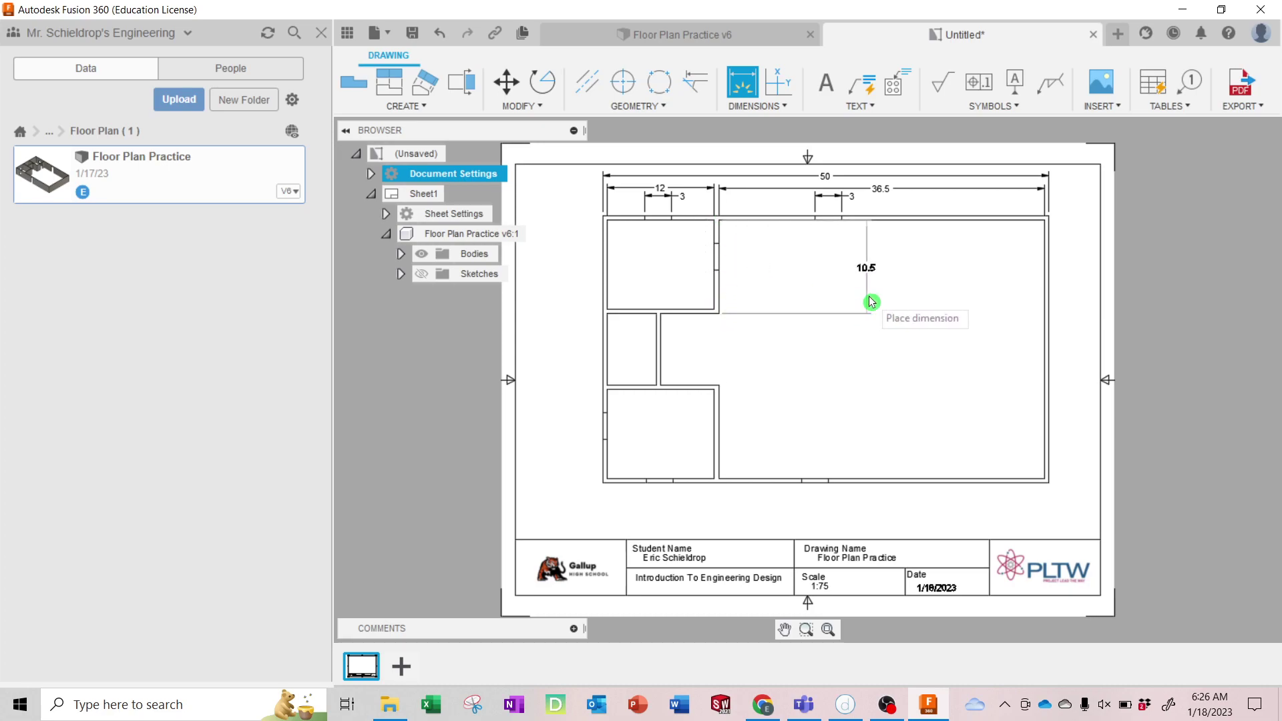
{"action": "left_click", "coordinate": [765, 290]}
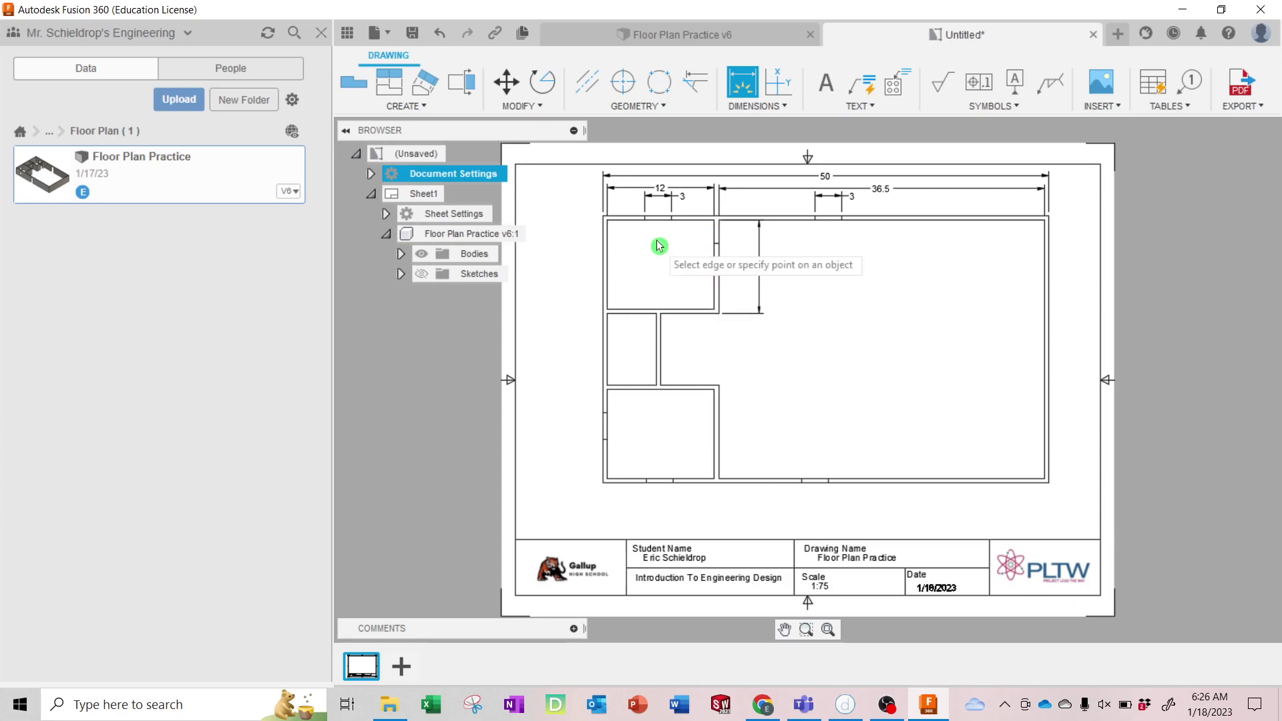
{"action": "left_click", "coordinate": [720, 245]}
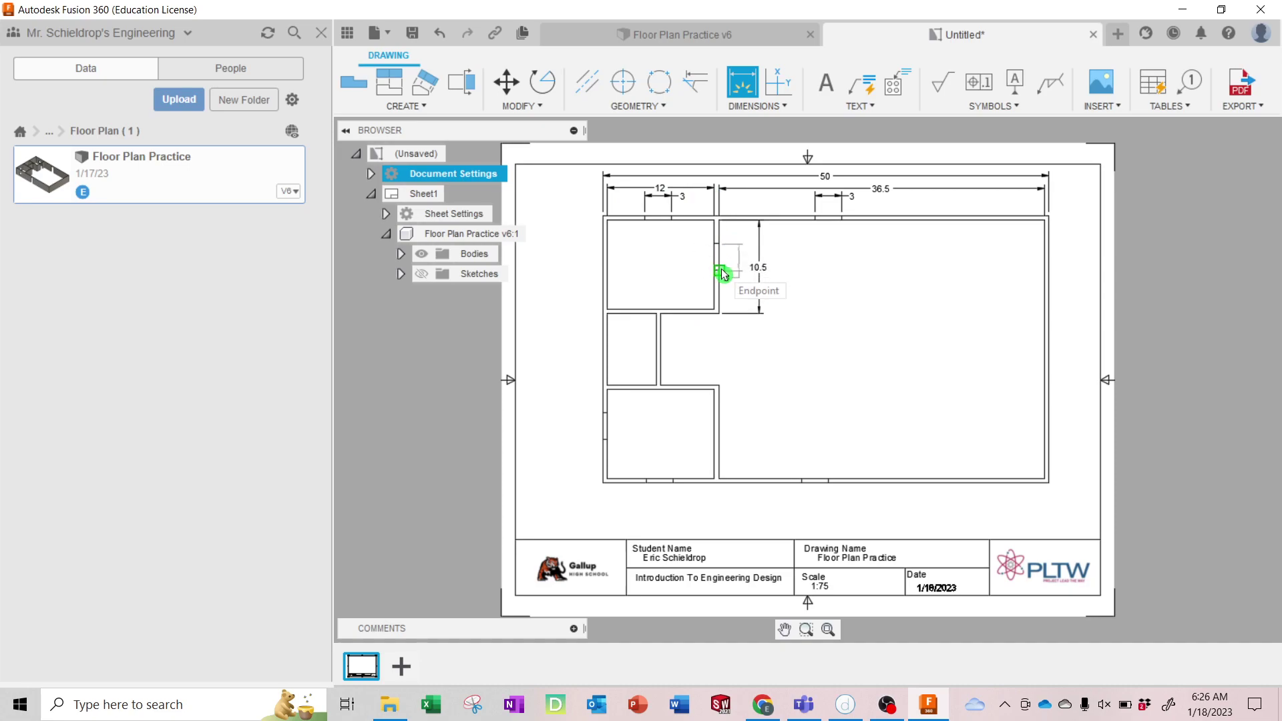
{"action": "left_click", "coordinate": [721, 269]}
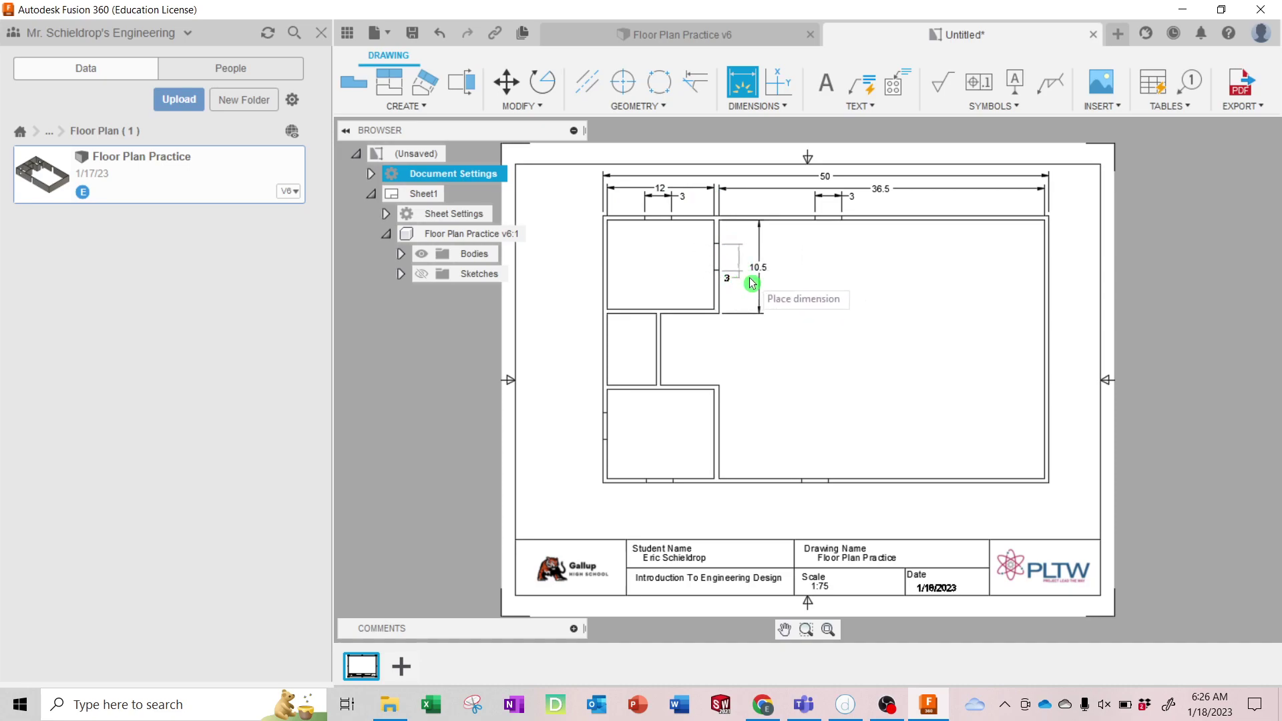
{"action": "left_click", "coordinate": [731, 275]}
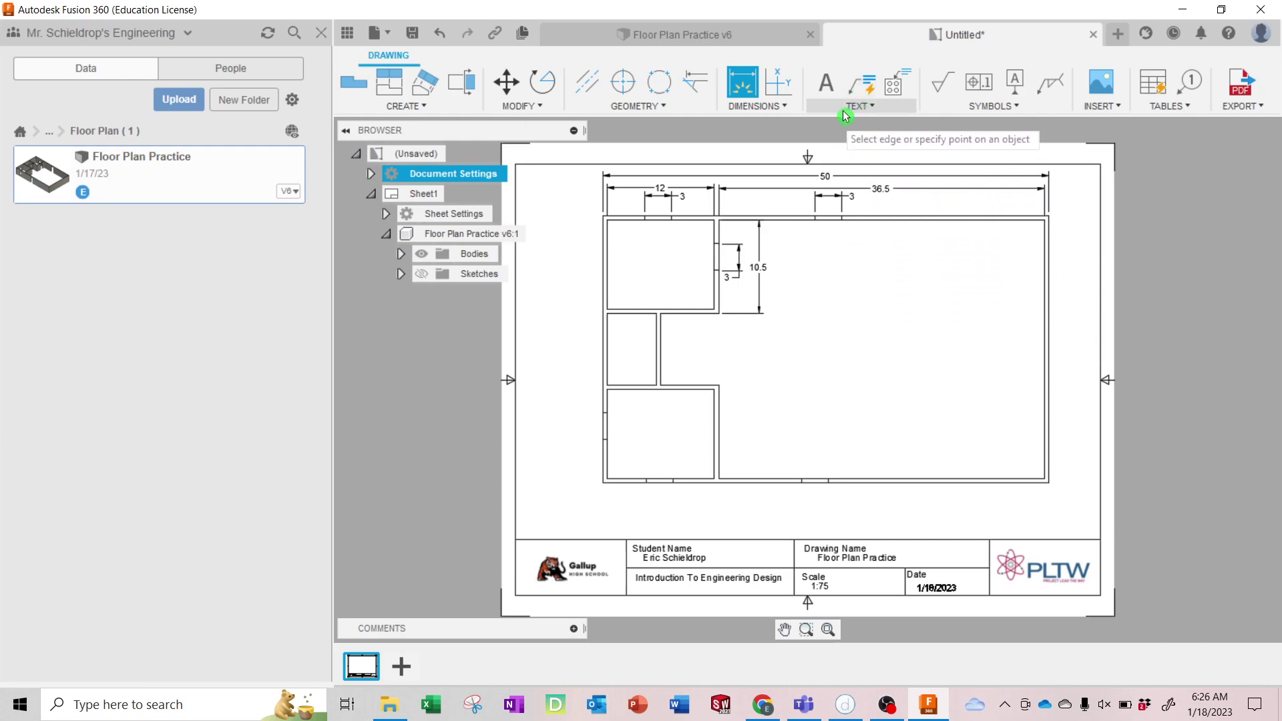
Step: Draw a text box in the top-left room and add a small Bed 1 label
{"action": "left_click", "coordinate": [863, 107]}
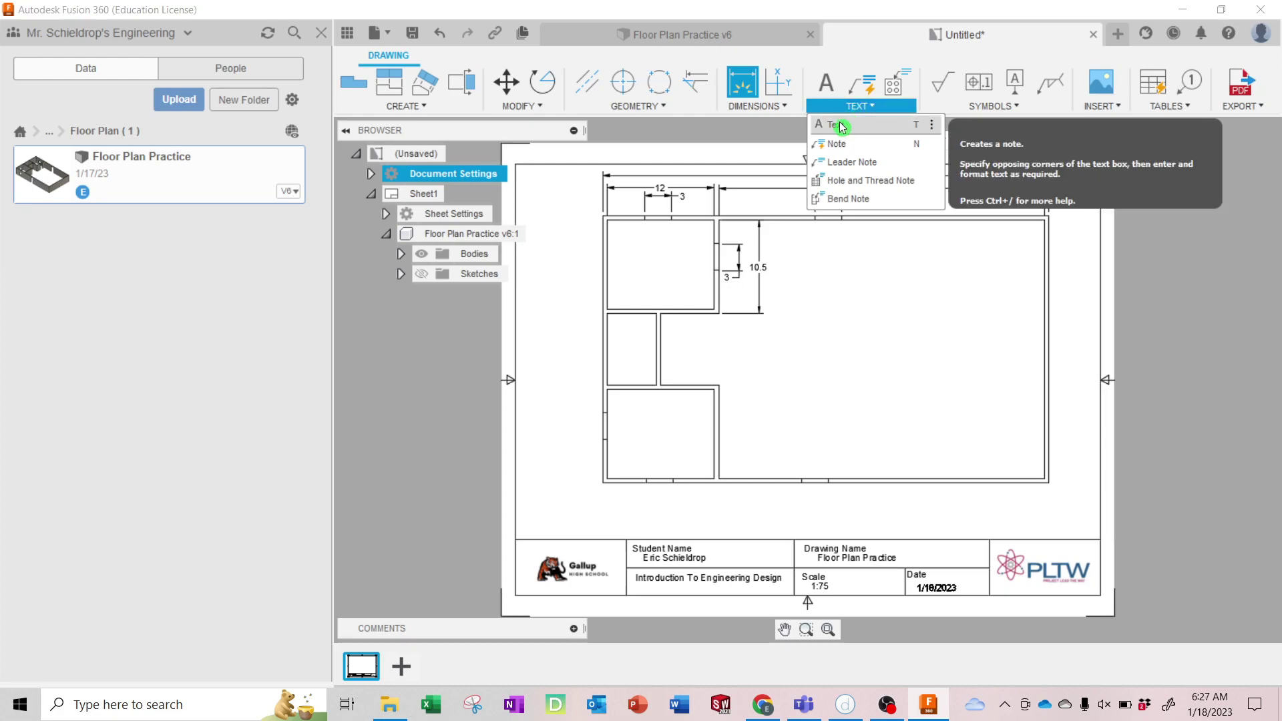
{"action": "left_click", "coordinate": [842, 124]}
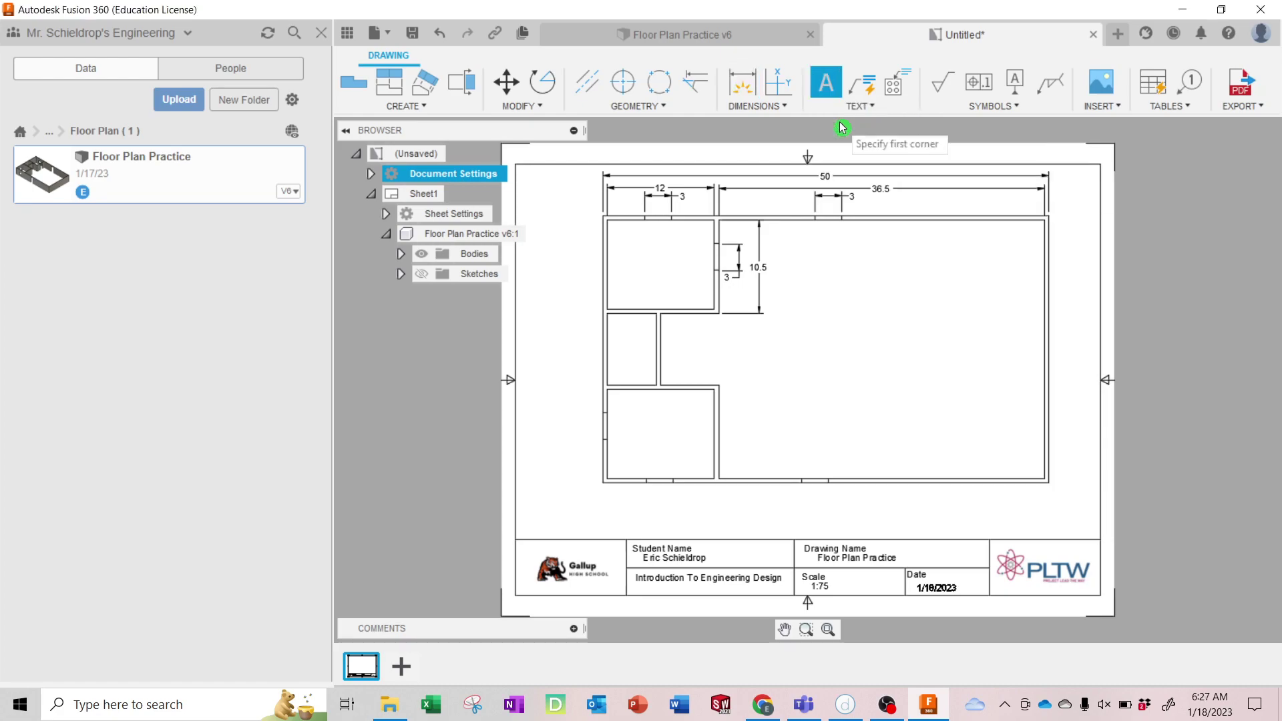
{"action": "left_click", "coordinate": [616, 234]}
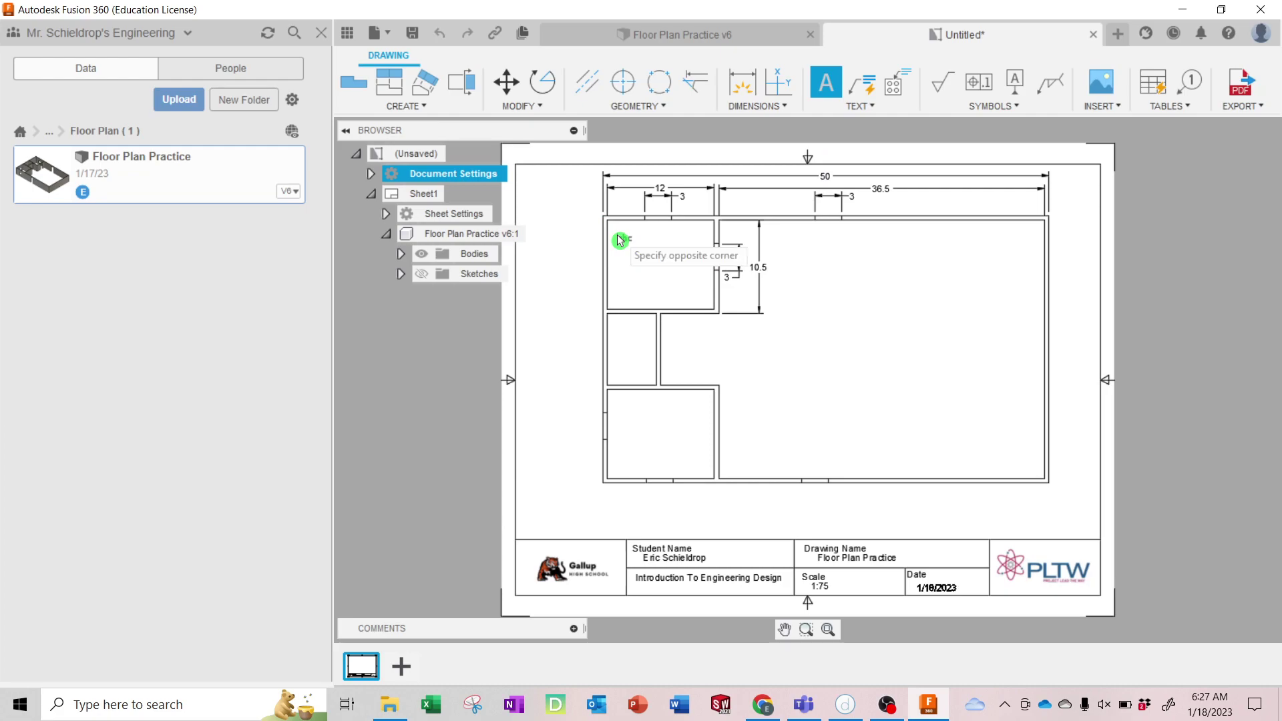
{"action": "left_click", "coordinate": [703, 292]}
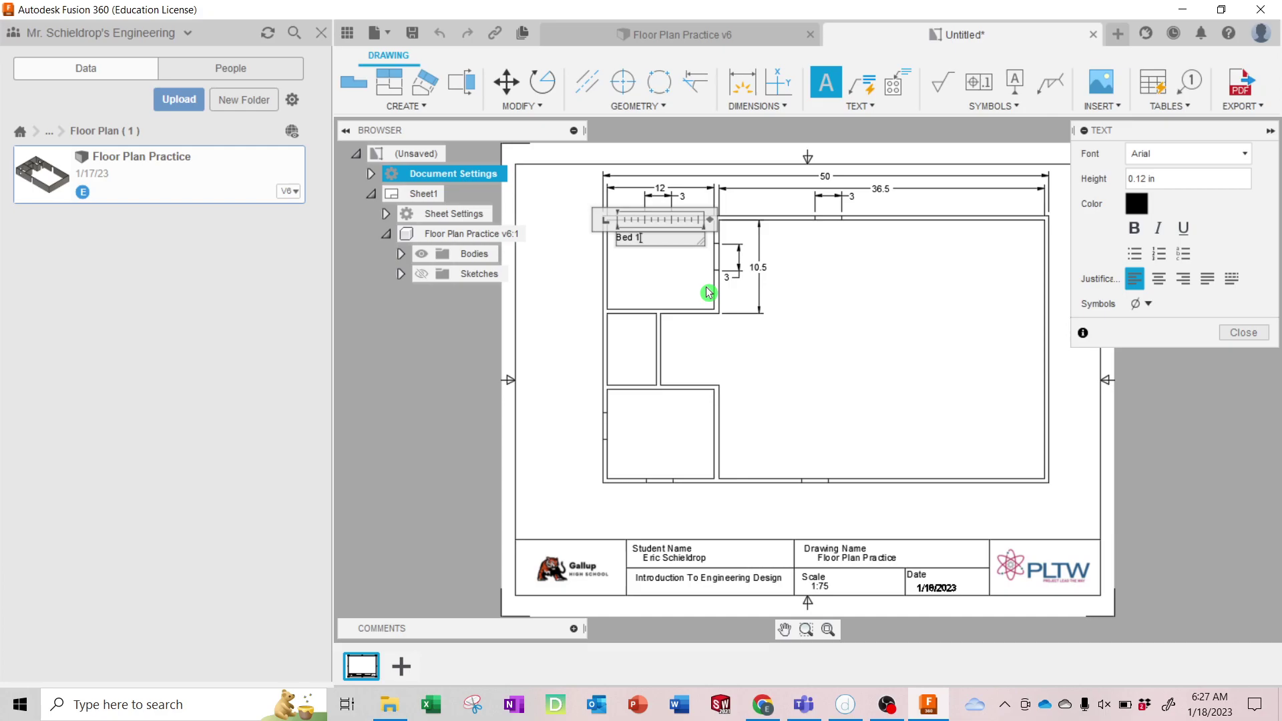
{"action": "left_click", "coordinate": [1148, 181]}
{"action": "key", "text": "Return"}
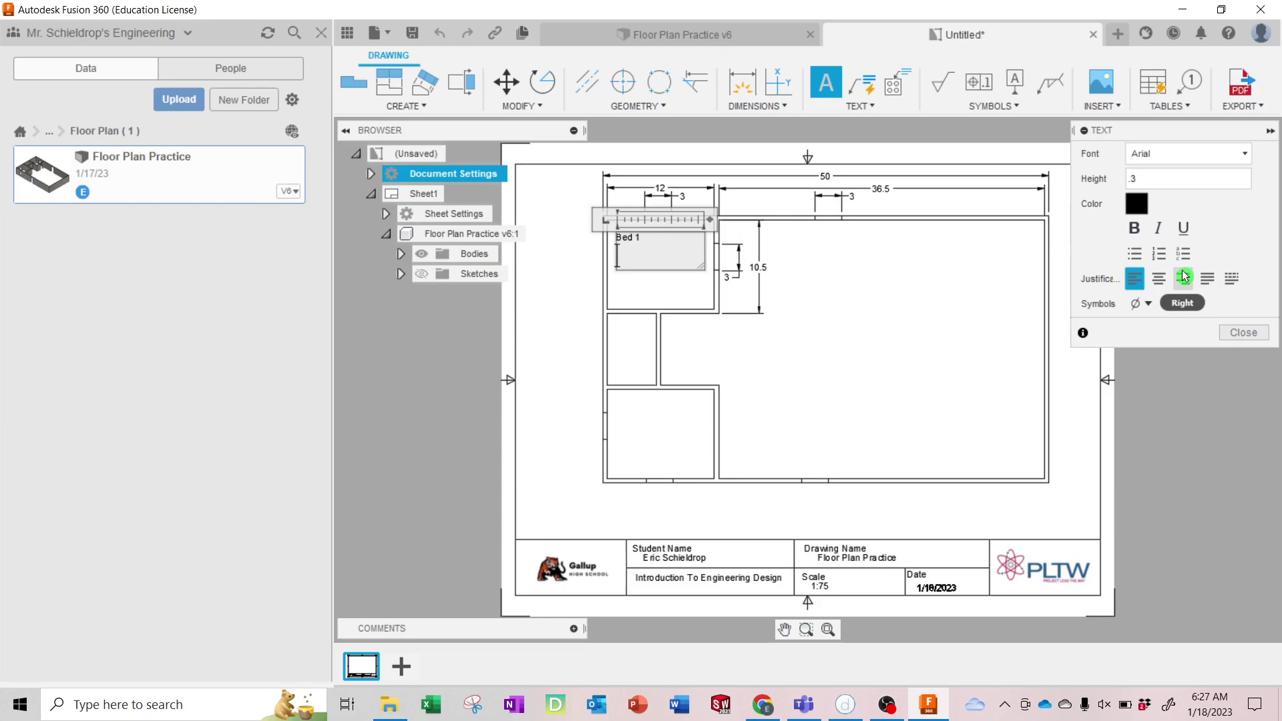
{"action": "left_click", "coordinate": [1189, 173]}
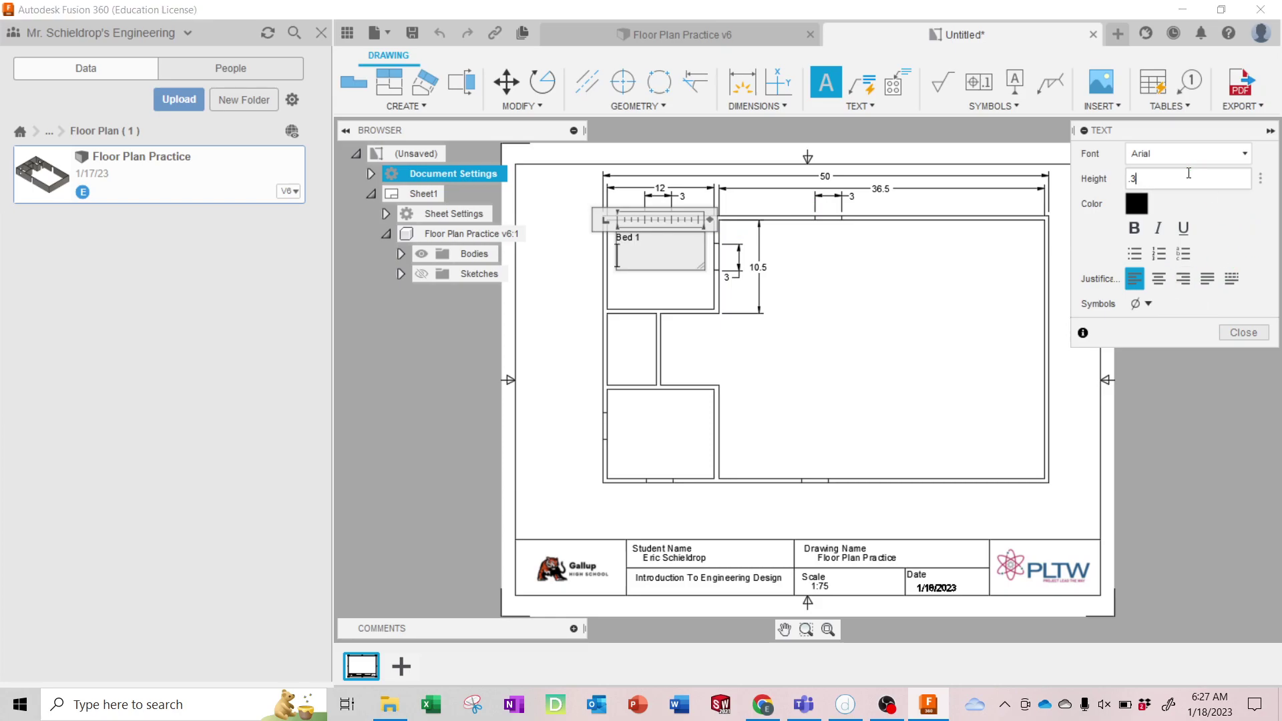
{"action": "left_click", "coordinate": [1254, 339]}
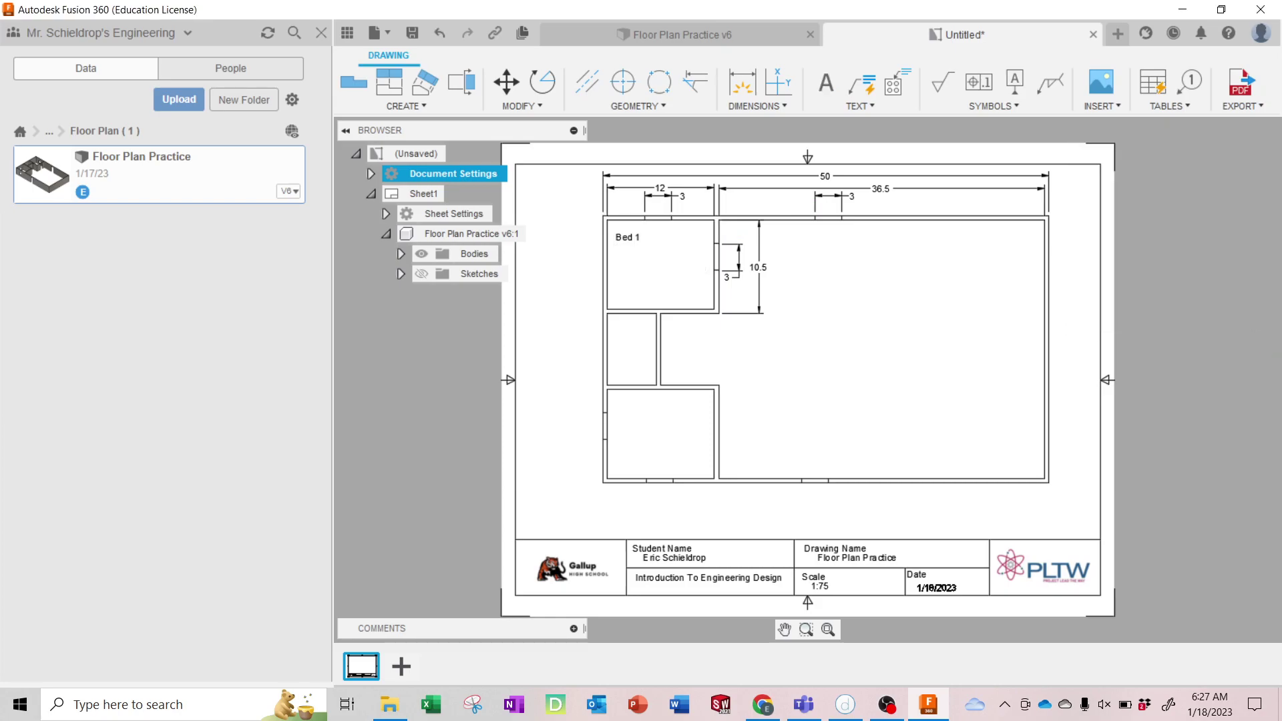
Step: Delete the small Bed 1 label and recreate the Bed 1 text box in the upper-left room
{"action": "right_click", "coordinate": [624, 236]}
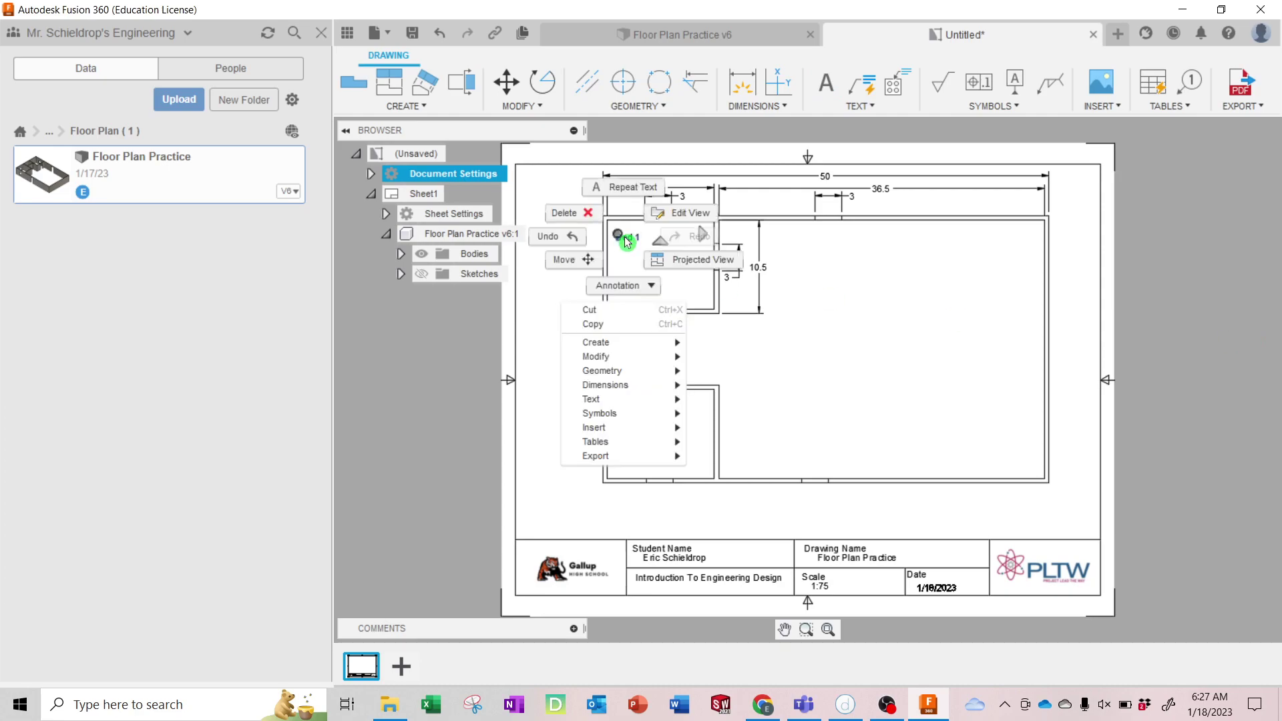
{"action": "left_click", "coordinate": [583, 211]}
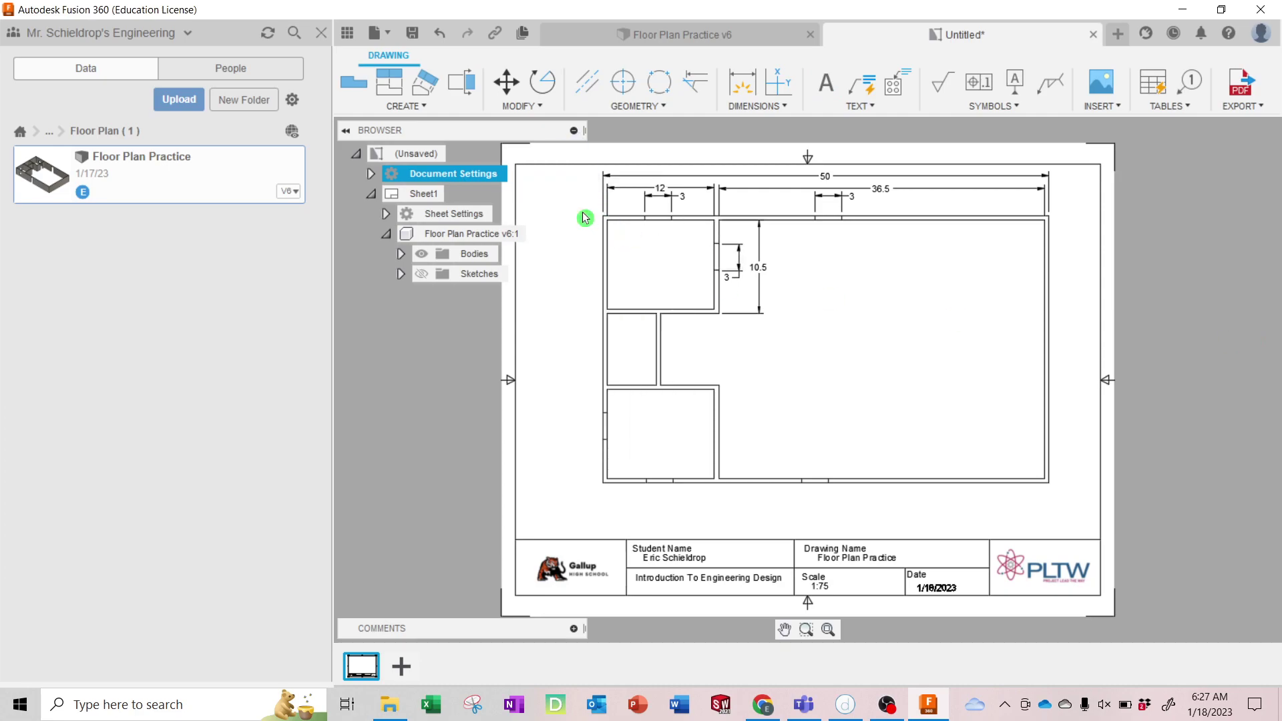
{"action": "left_click", "coordinate": [854, 105]}
{"action": "left_click", "coordinate": [840, 125]}
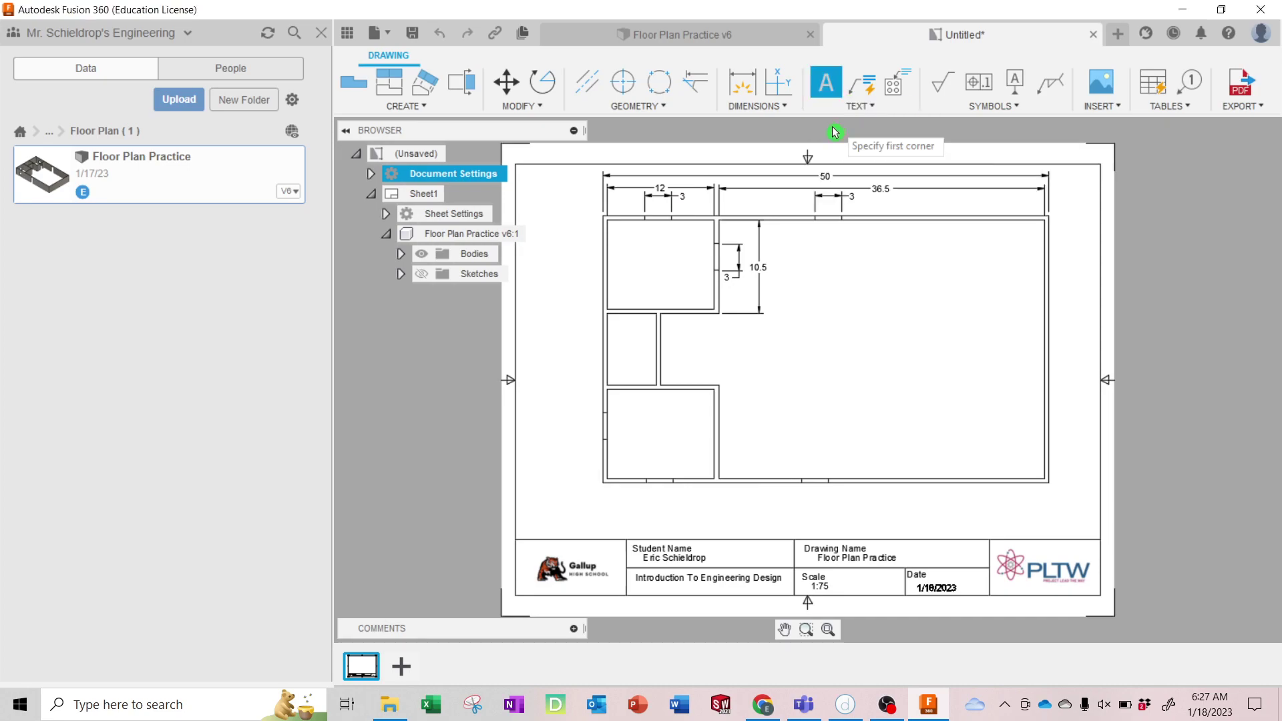
{"action": "left_click", "coordinate": [626, 237]}
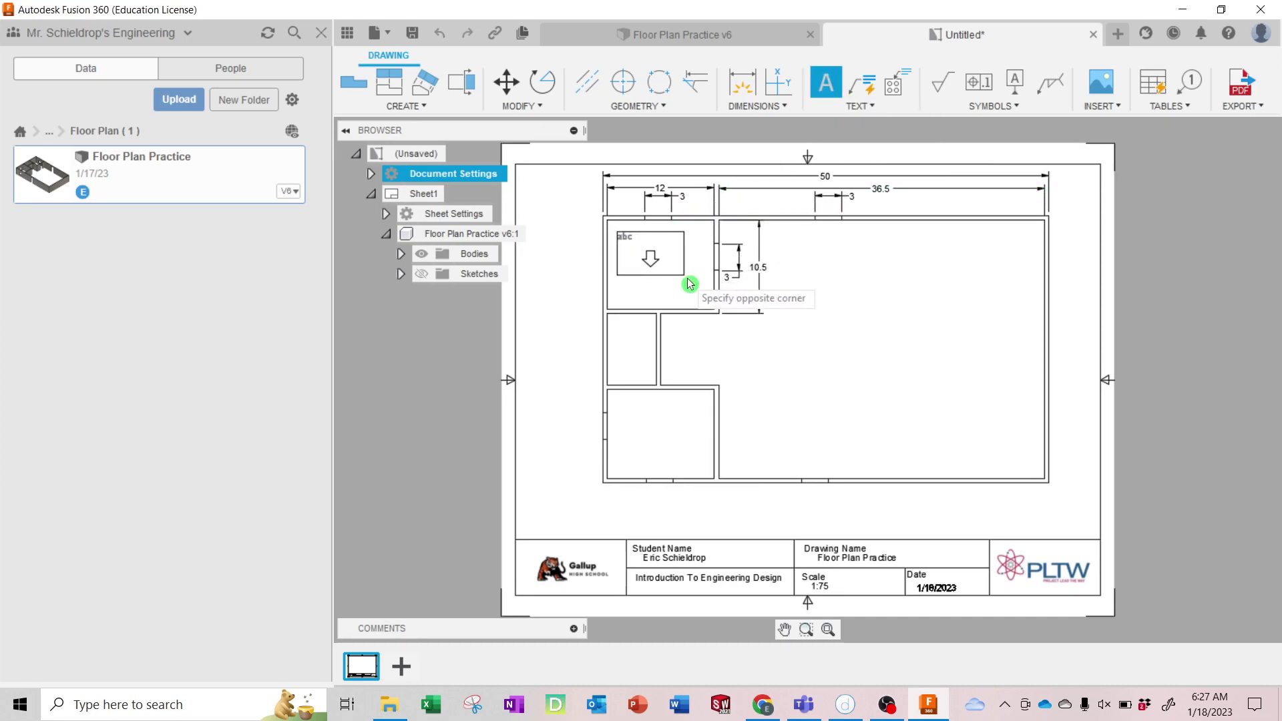
{"action": "left_click", "coordinate": [704, 286]}
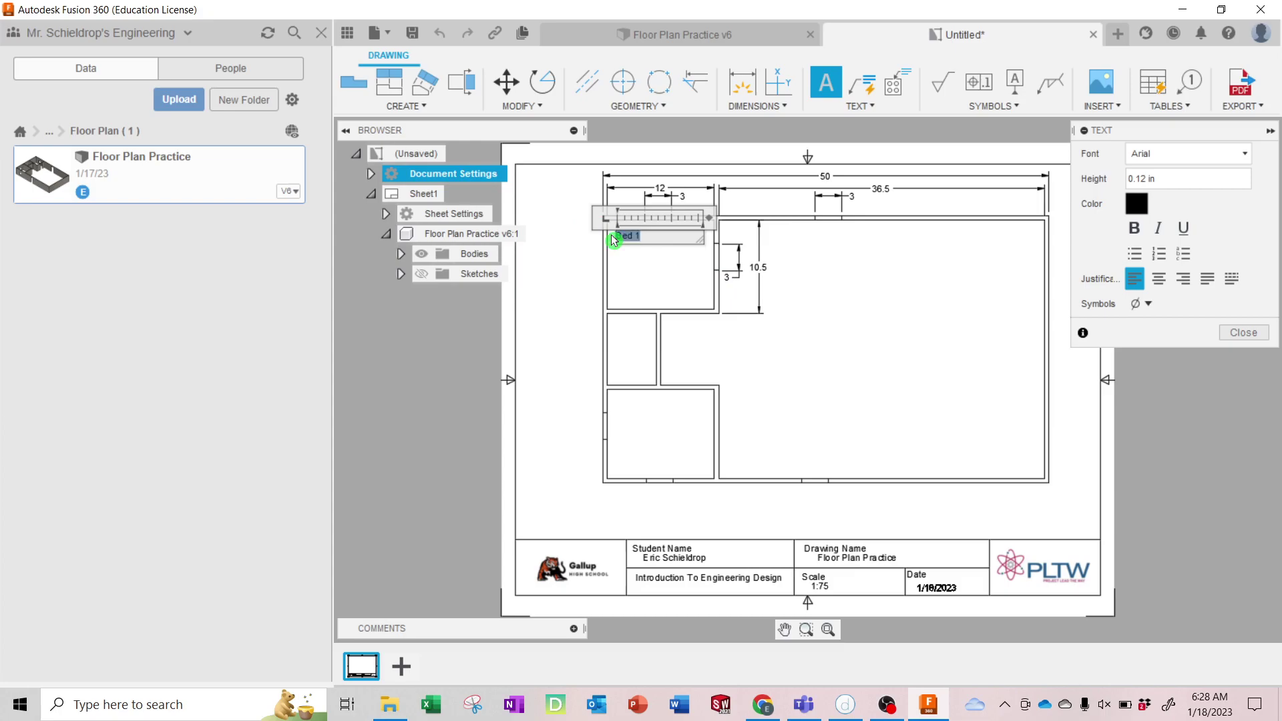
{"action": "left_click", "coordinate": [630, 272]}
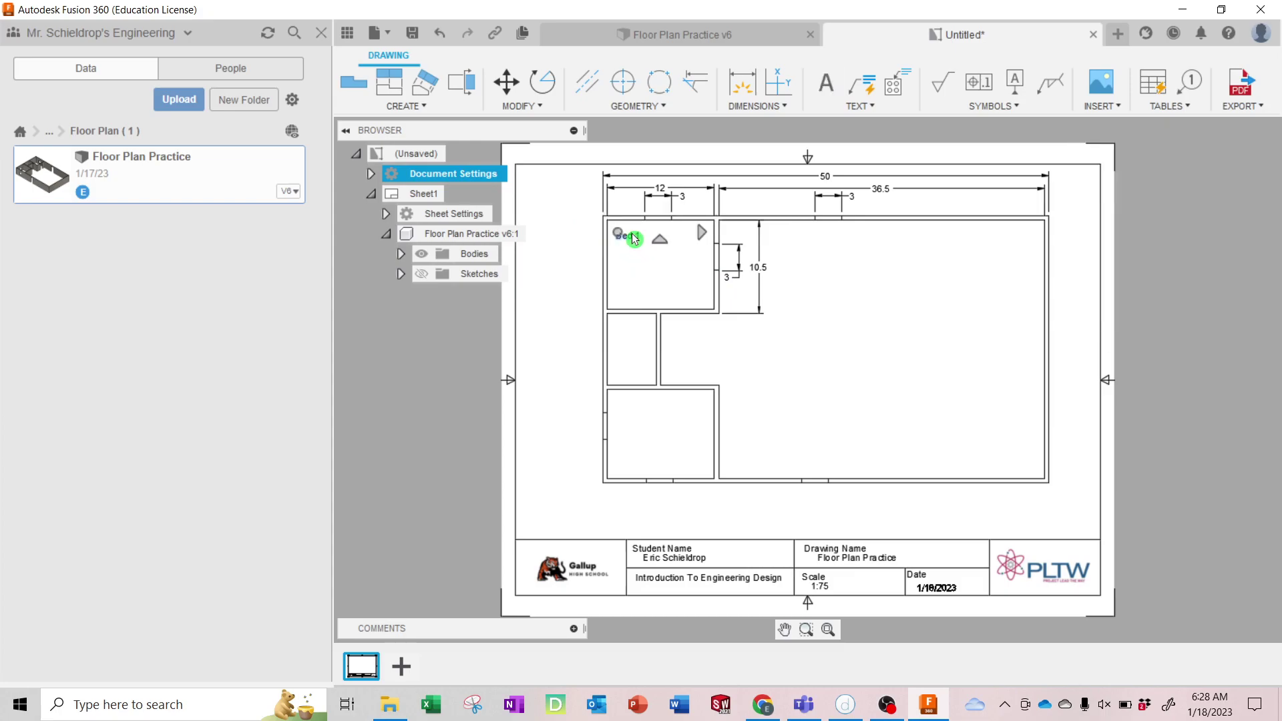
Step: Change the Bed 1 text height to .3
{"action": "double_click", "coordinate": [634, 239]}
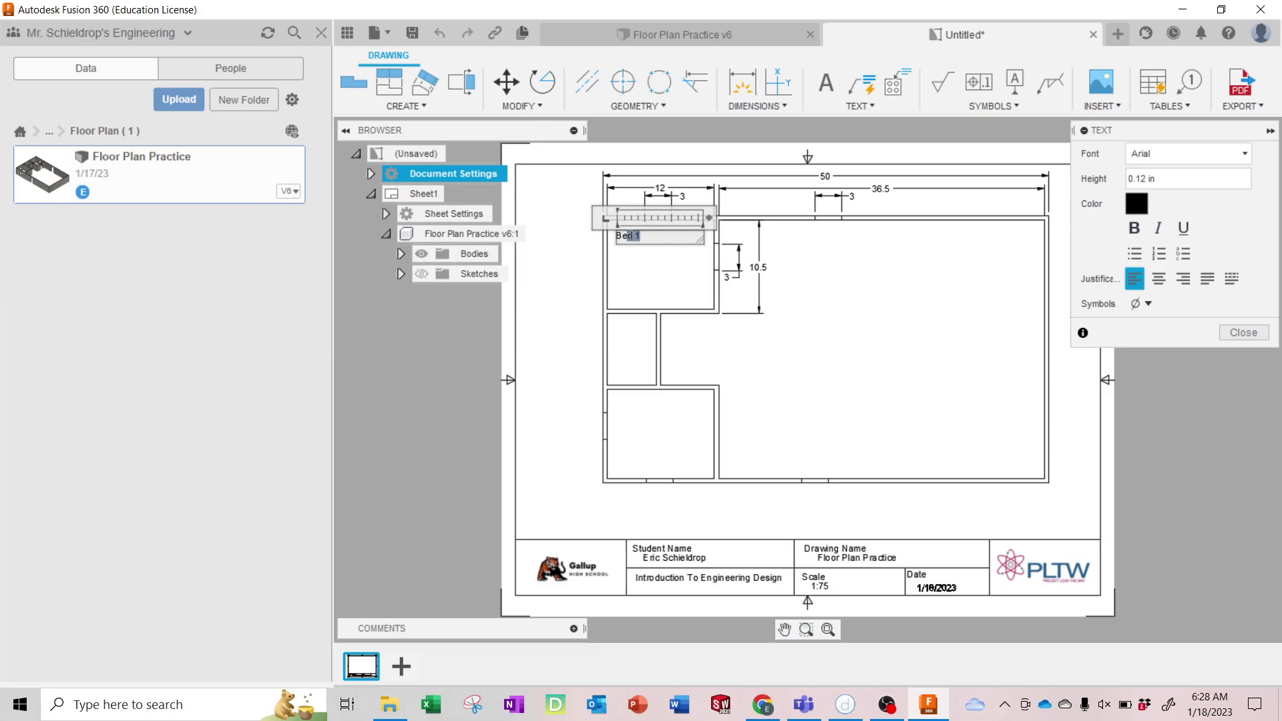
{"action": "left_click", "coordinate": [1158, 179]}
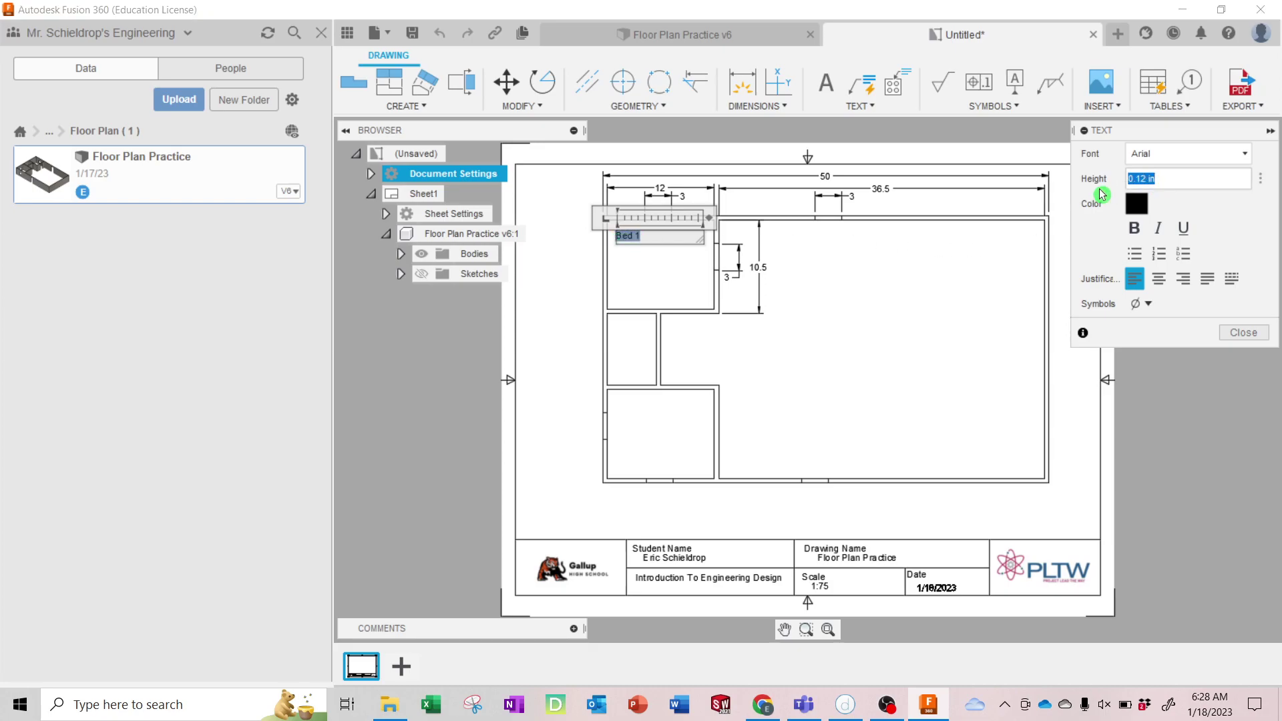
{"action": "type", "text": ".3"}
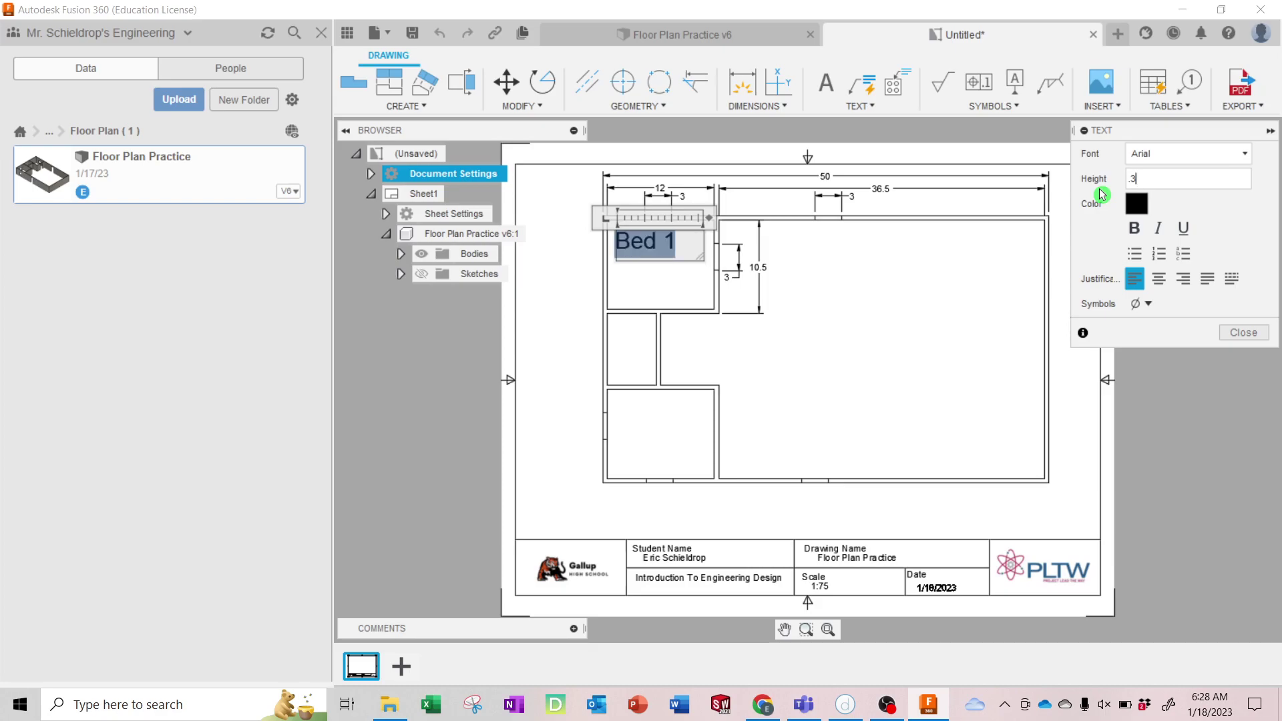
{"action": "left_click", "coordinate": [1242, 332]}
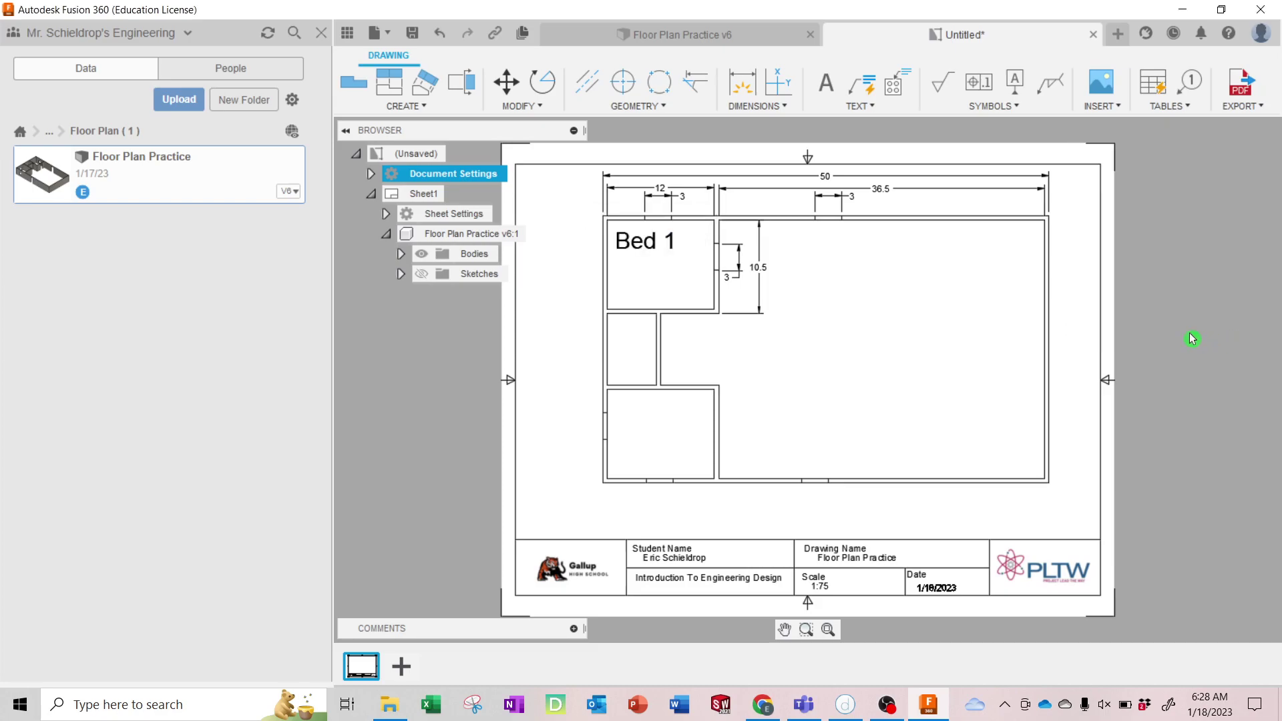
{"action": "left_click", "coordinate": [663, 248]}
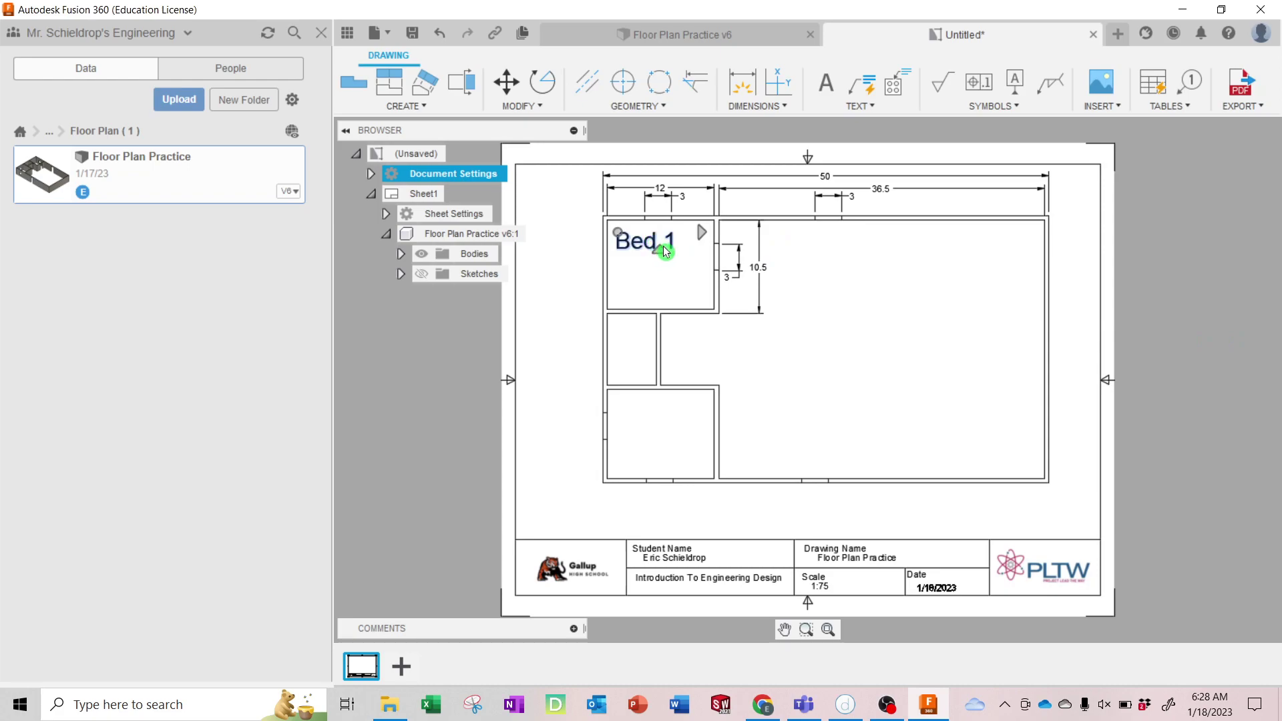
Step: Reposition the Bed 1 label and draw a new text box in the large right room
{"action": "left_click", "coordinate": [617, 231]}
{"action": "left_click", "coordinate": [623, 252]}
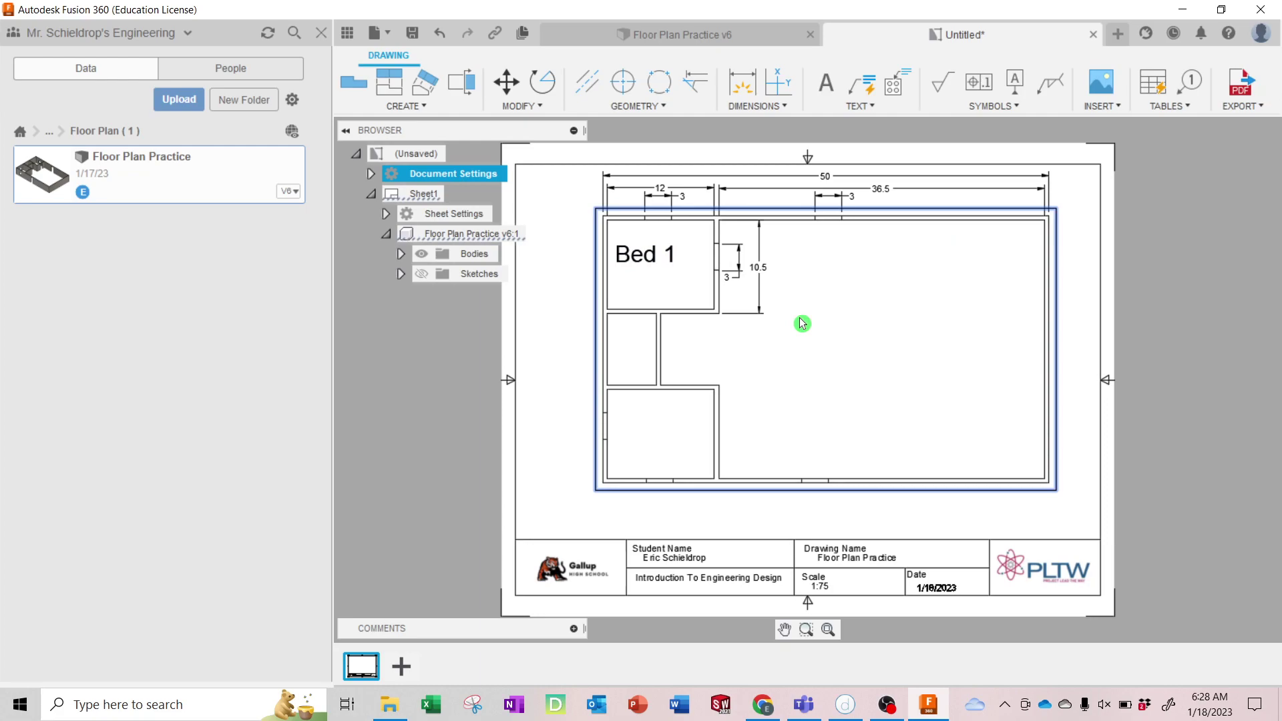
{"action": "left_click", "coordinate": [872, 106]}
{"action": "left_click", "coordinate": [868, 125]}
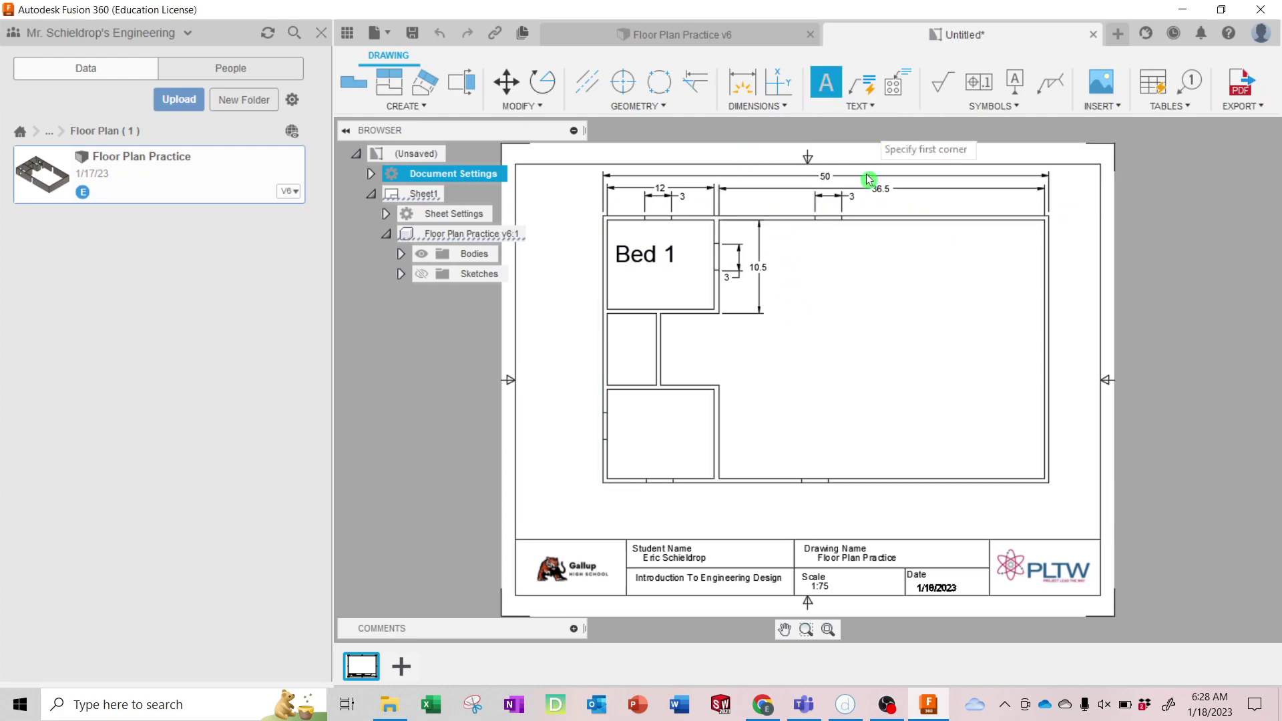
{"action": "left_click", "coordinate": [797, 238]}
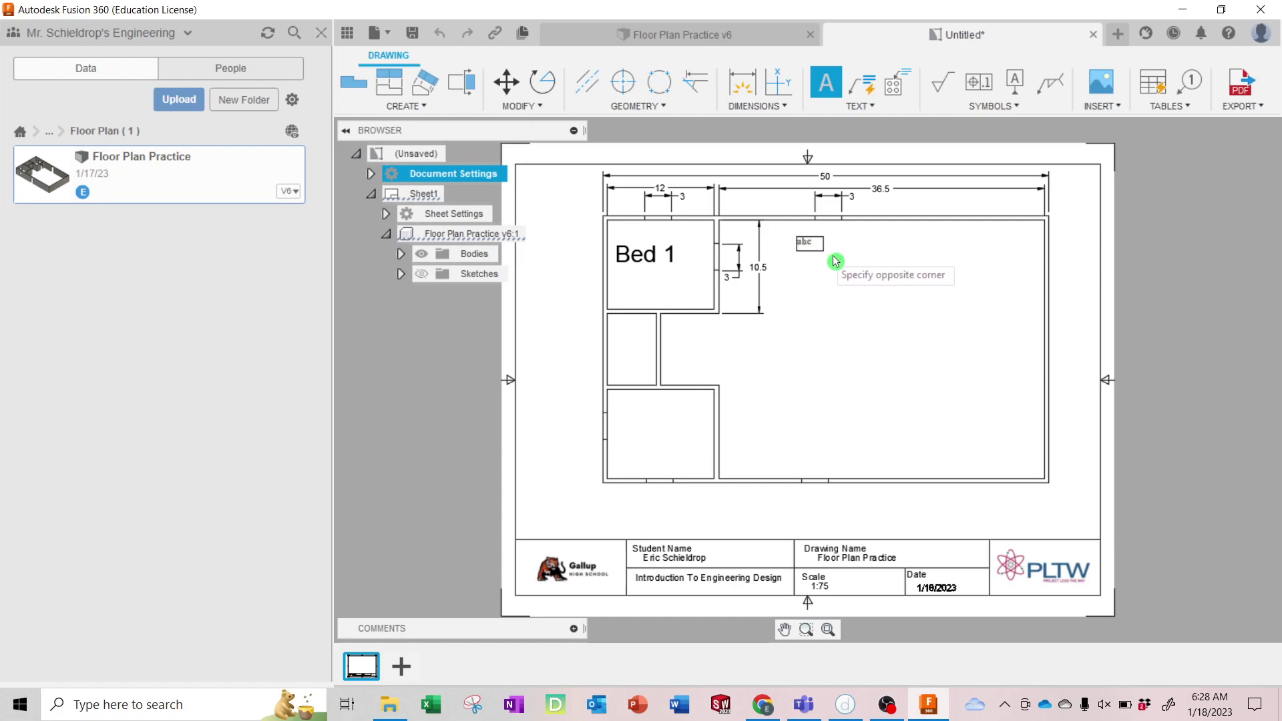
{"action": "left_click", "coordinate": [965, 284]}
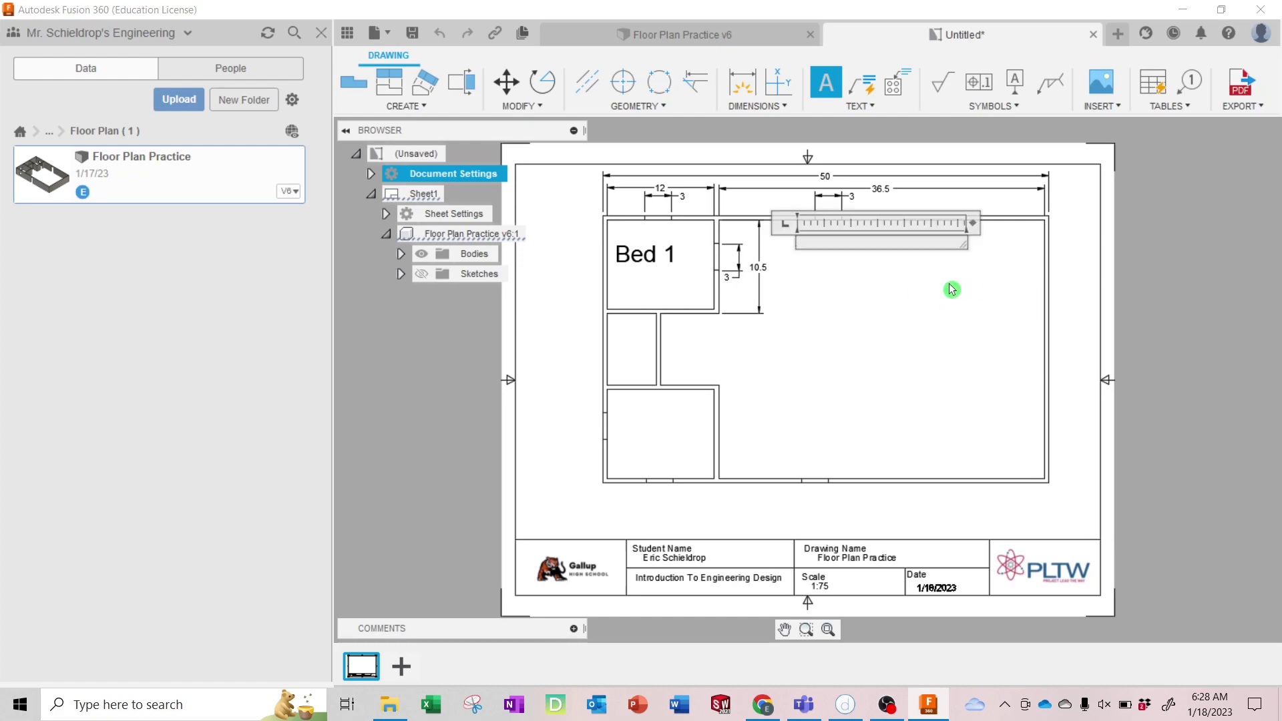
Step: Enter Kitchen at .5 text height and shift the label slightly right in the room
{"action": "type", "text": "tch"}
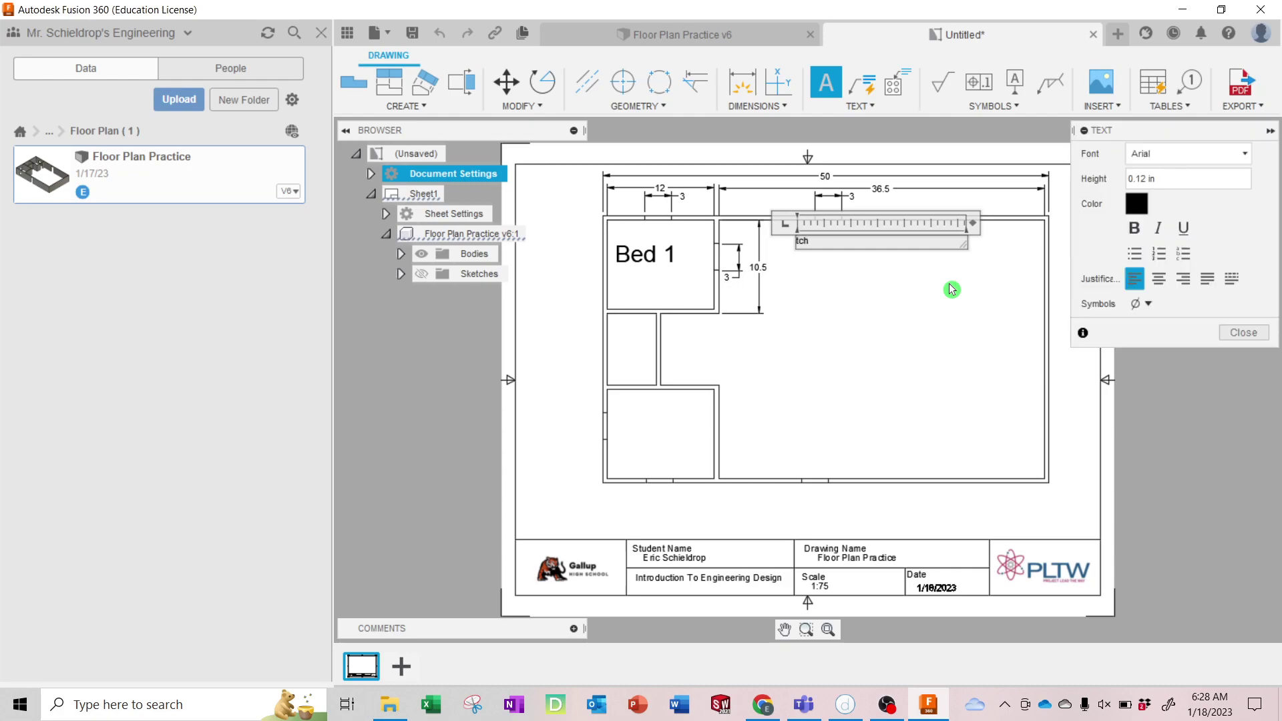
{"action": "key", "text": "BackSpace"}
{"action": "key", "text": "BackSpace"}
{"action": "key", "text": "BackSpace"}
{"action": "double_click", "coordinate": [823, 240]}
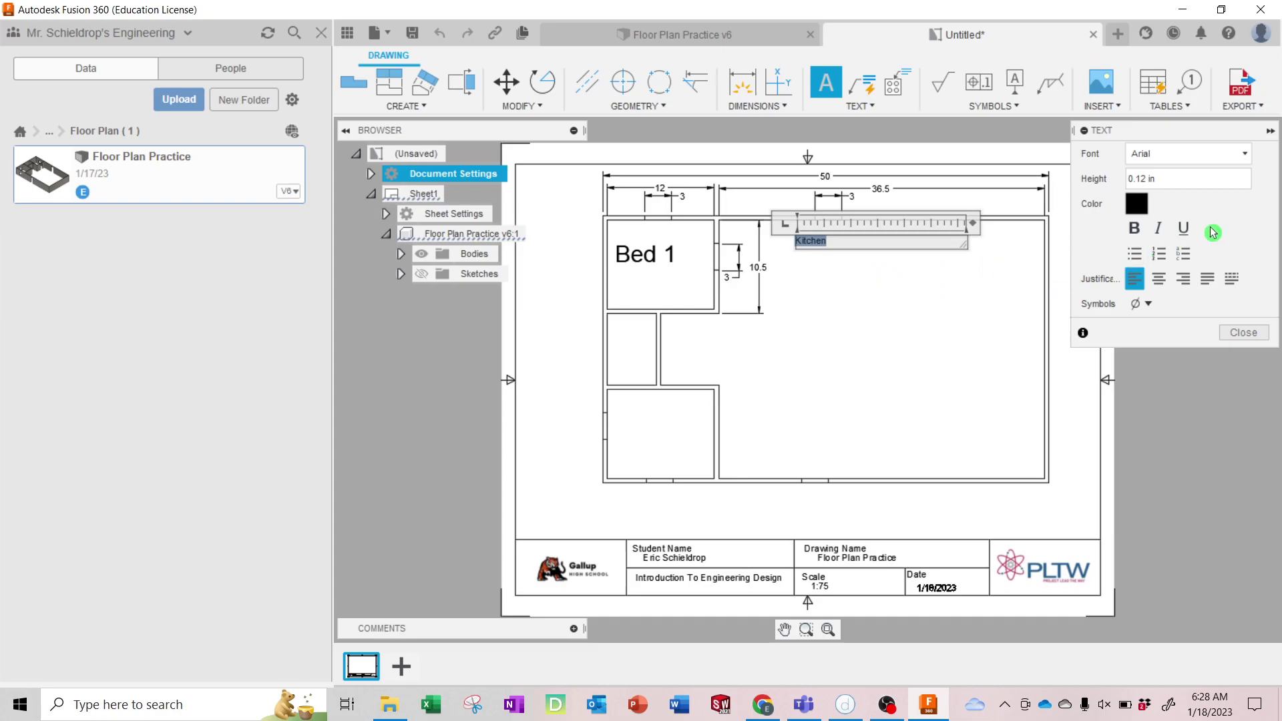
{"action": "left_click", "coordinate": [1158, 176]}
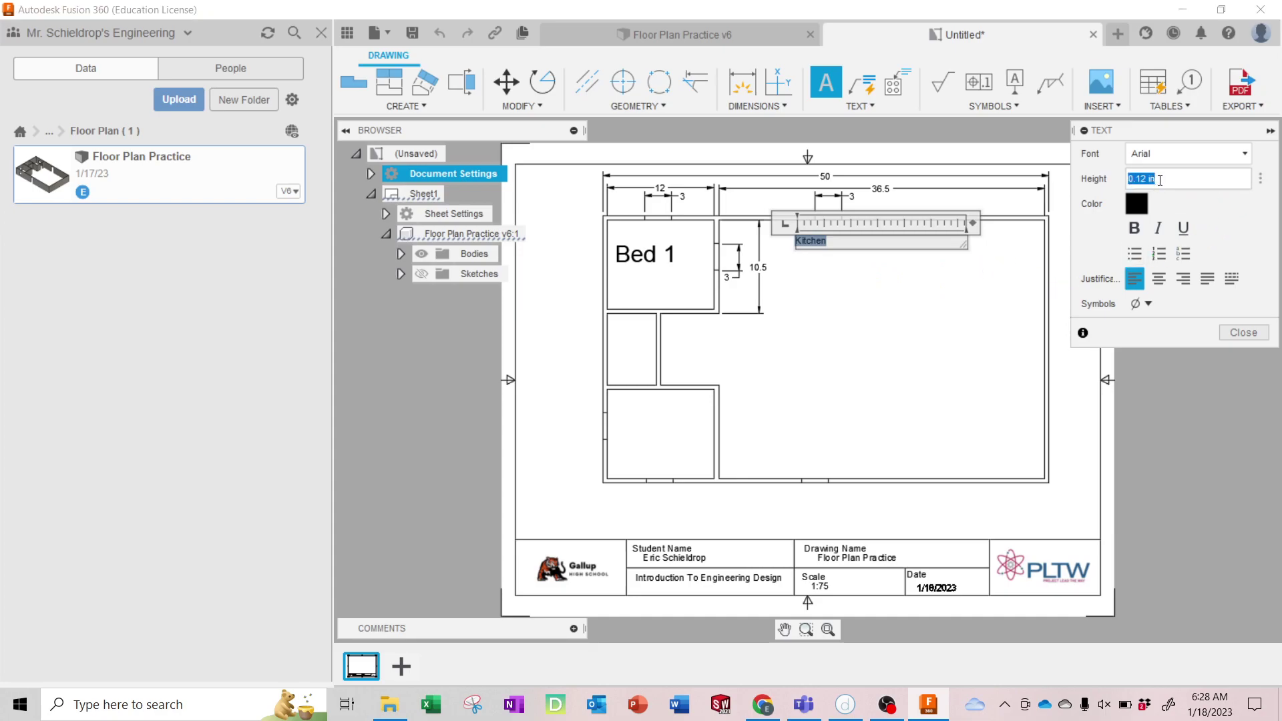
{"action": "key", "text": "BackSpace"}
{"action": "left_click", "coordinate": [1244, 333]}
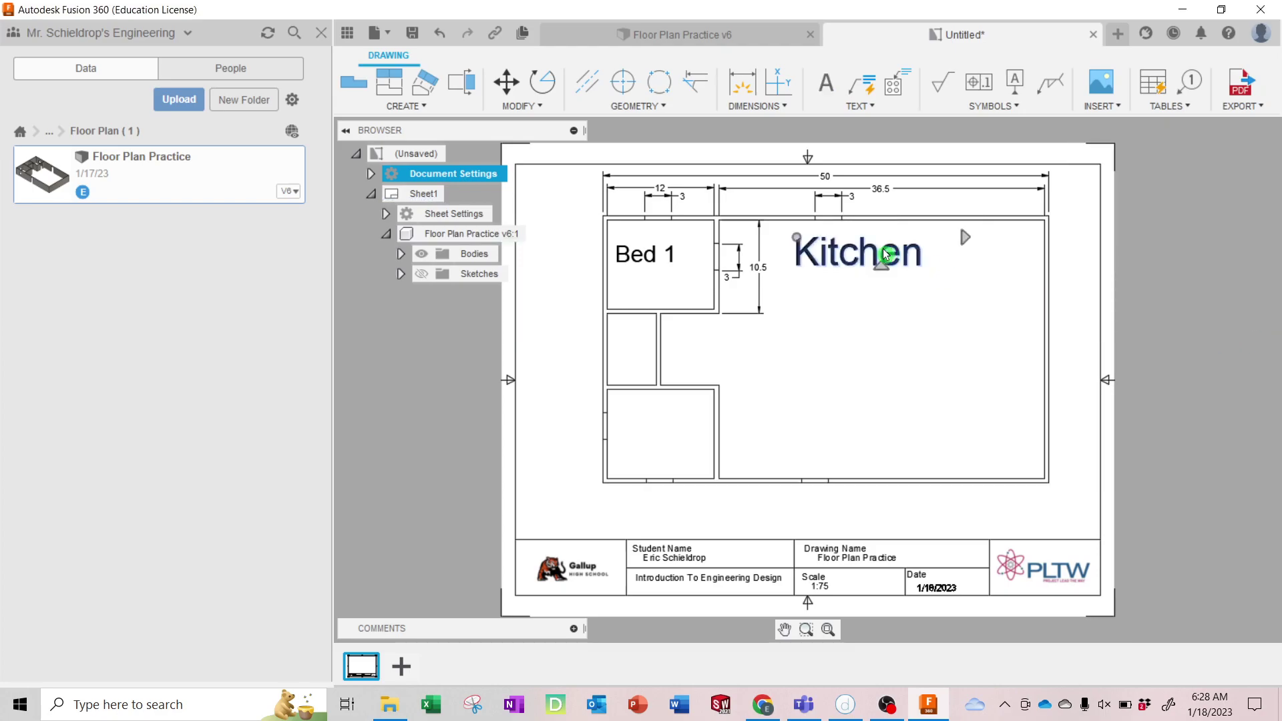
{"action": "left_click_drag", "start_coordinate": [805, 251], "coordinate": [845, 271]}
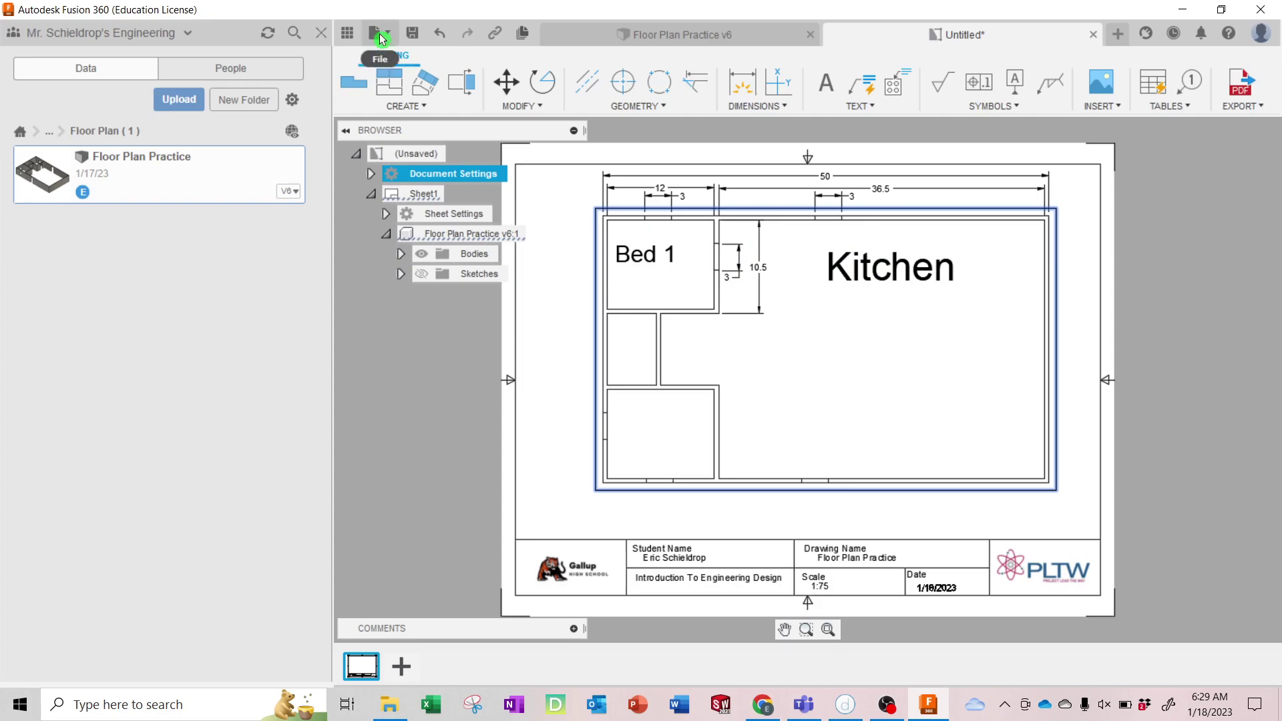
Step: Save the drawing as Floor Plan Practice Drawing in the Floor Plan project folder
{"action": "left_click", "coordinate": [420, 36]}
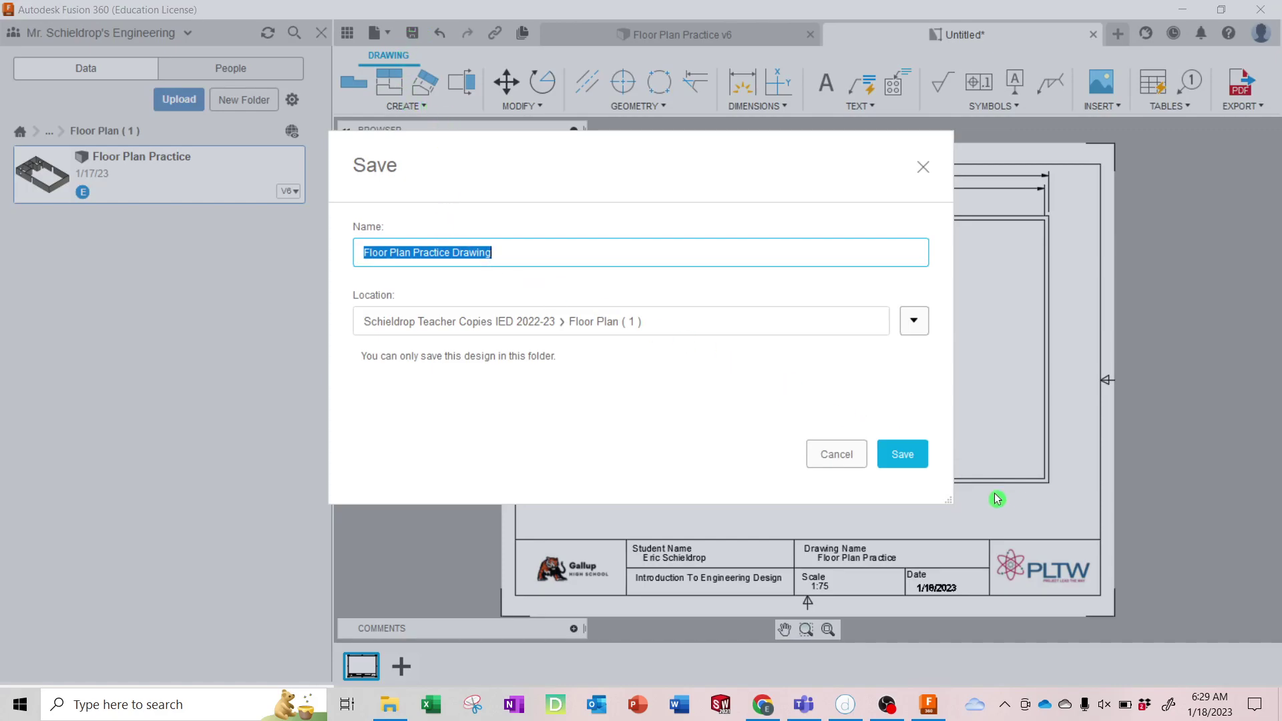
{"action": "left_click", "coordinate": [904, 458]}
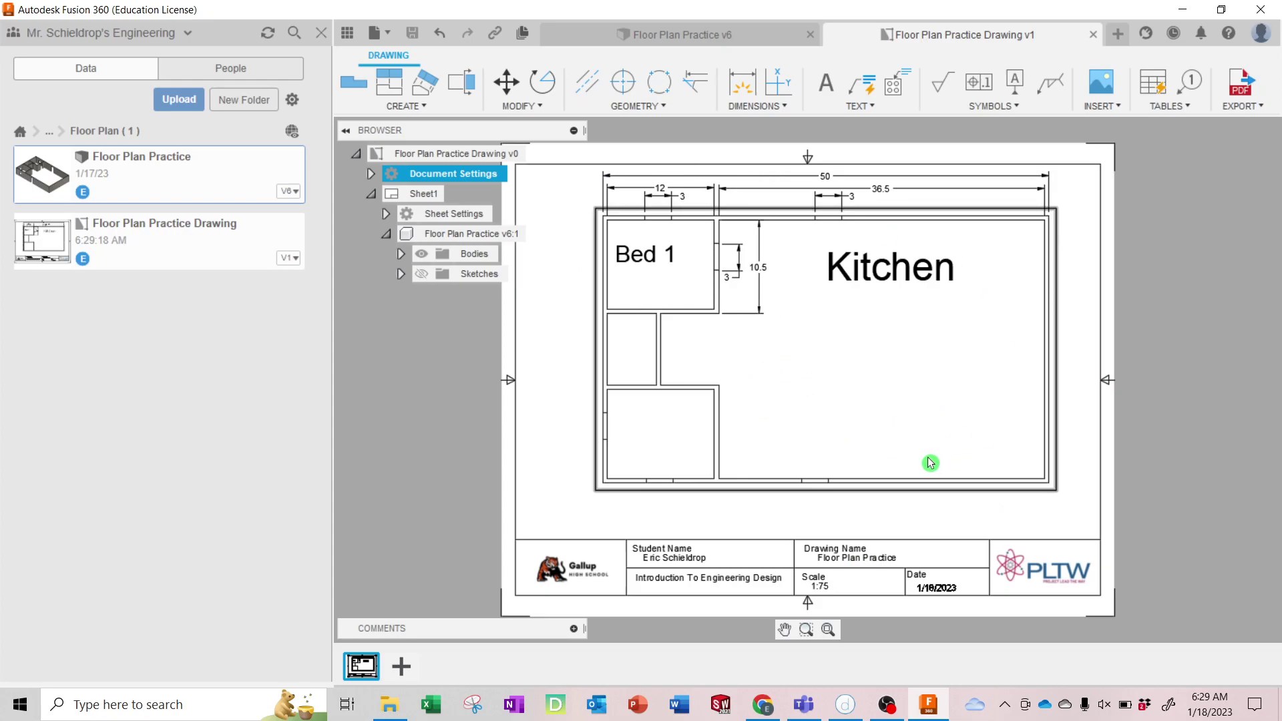
{"action": "left_click", "coordinate": [887, 706]}
{"action": "left_click", "coordinate": [887, 705]}
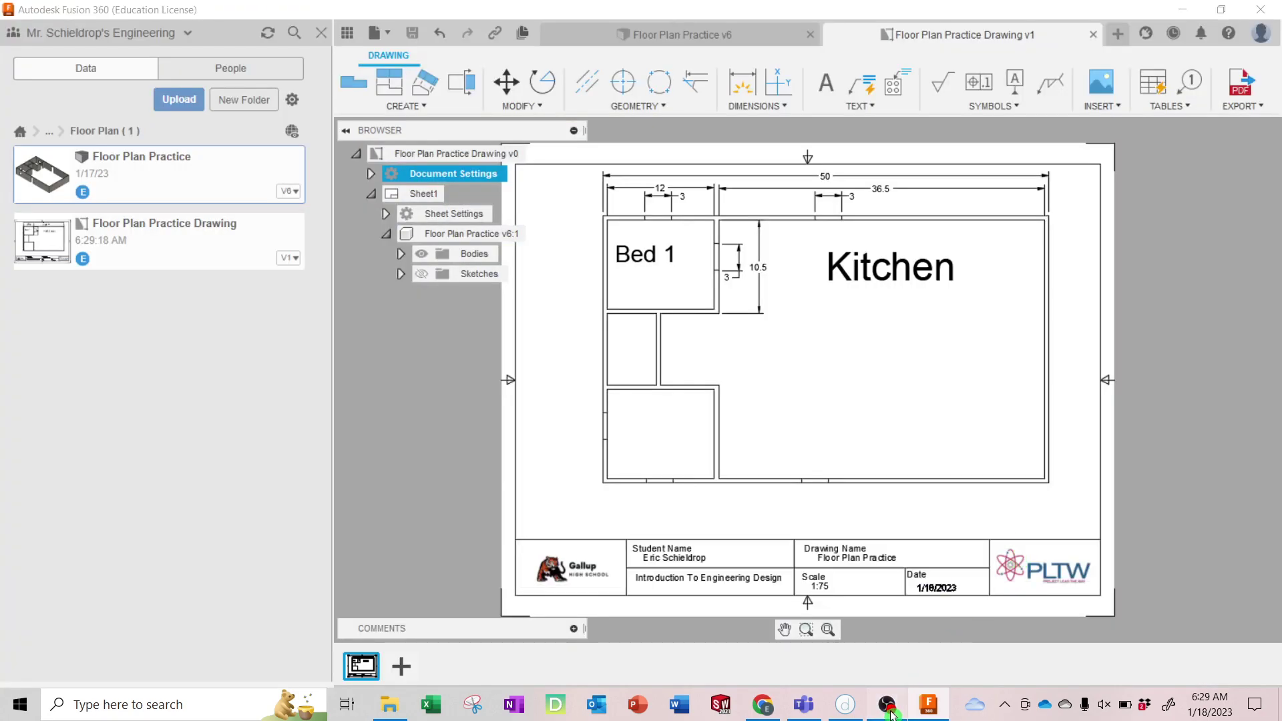